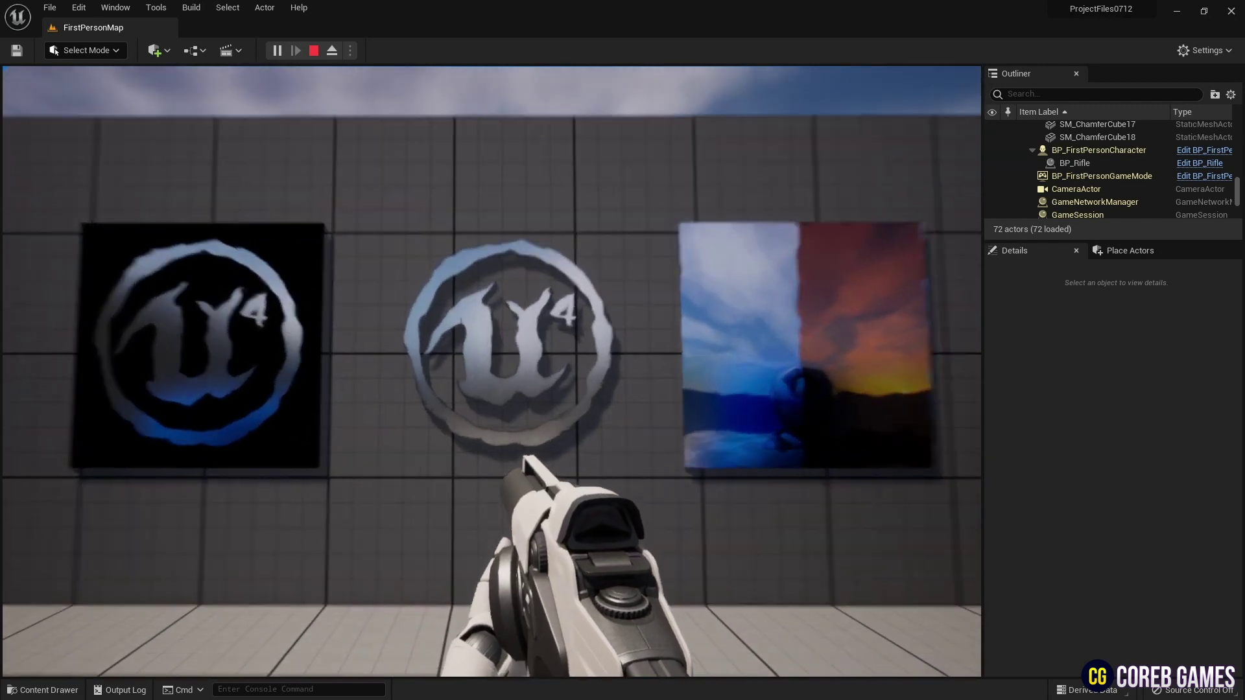
# Step: Walk around the play session to view the three wall posters, then stop playing
pyautogui.press('w')
pyautogui.press('d')
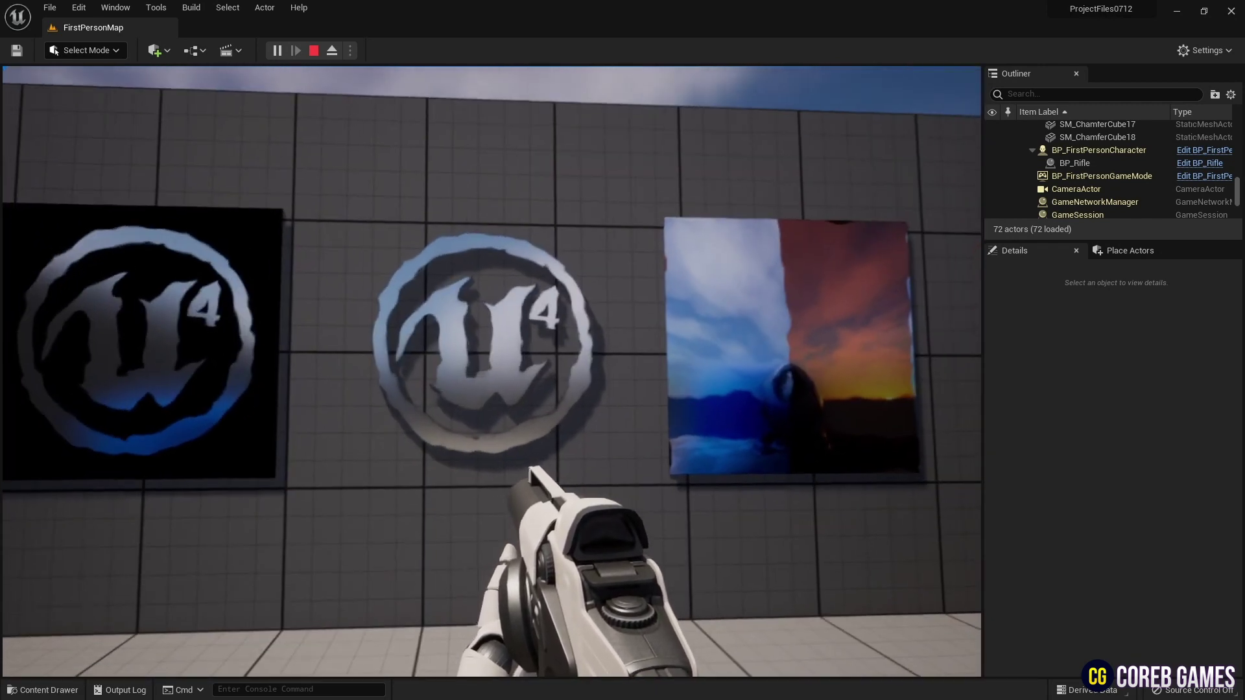
pyautogui.press('s')
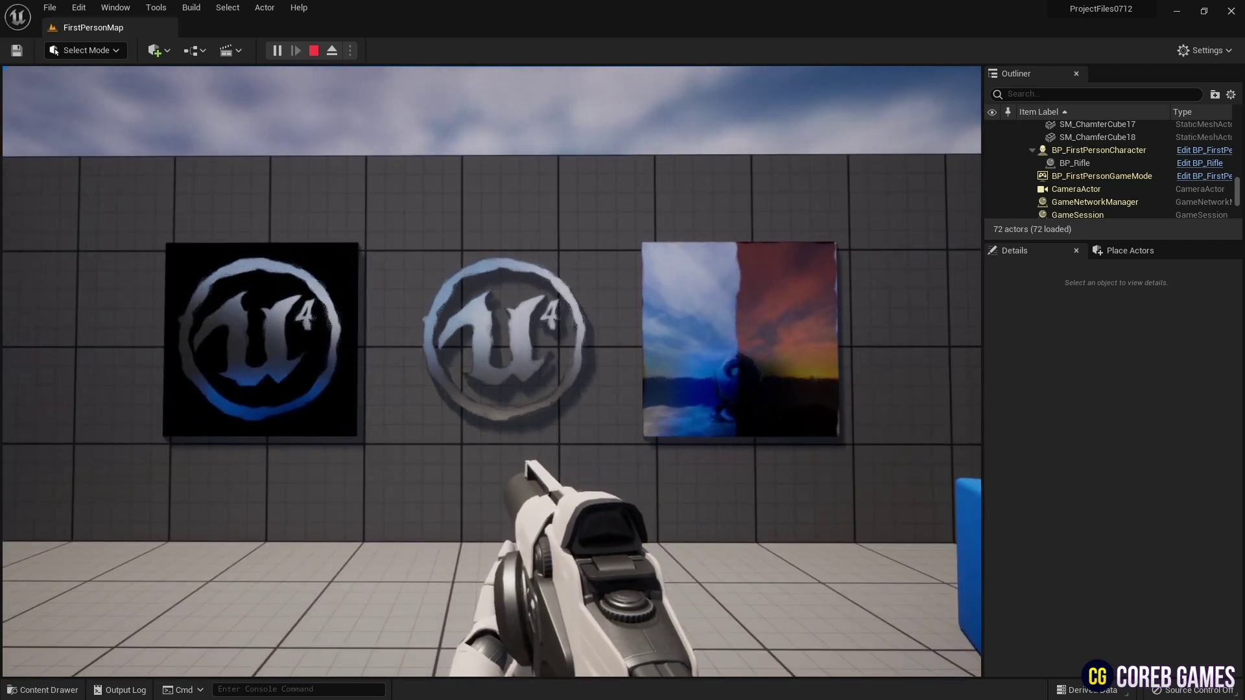
pyautogui.press('Escape')
# Step: Create a new material asset named M_Texture in the Content Drawer's FirstPerson folder
pyautogui.click(43, 690)
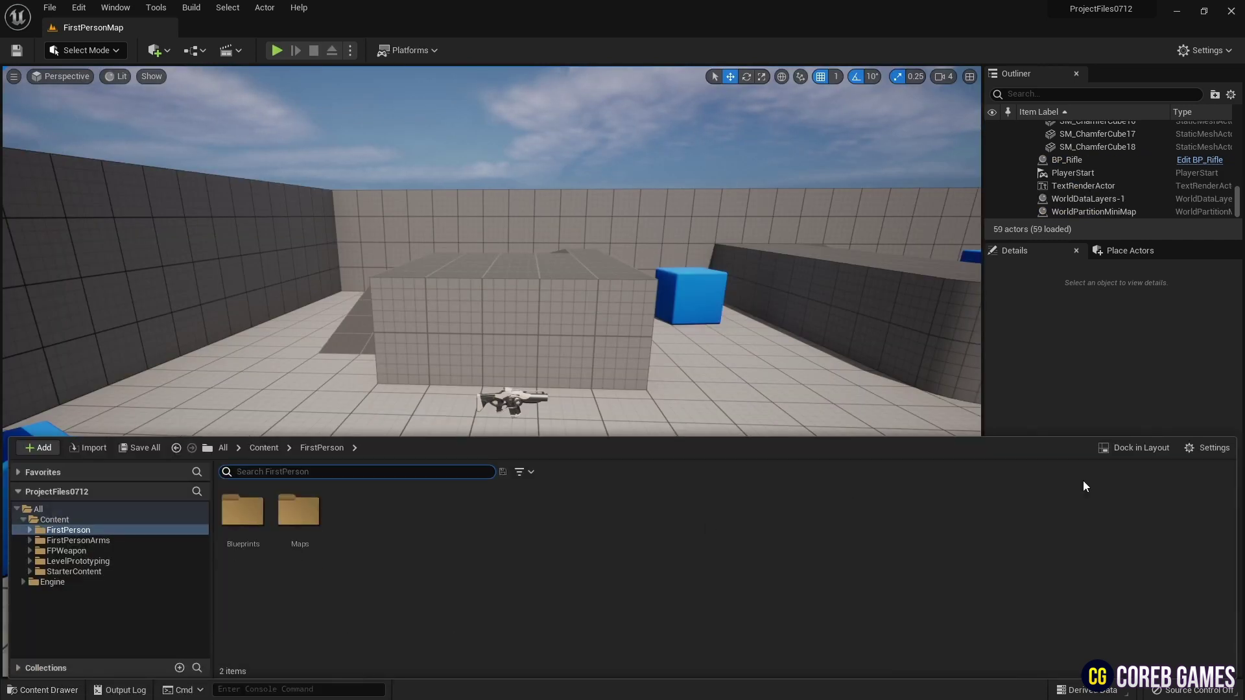
pyautogui.click(1209, 449)
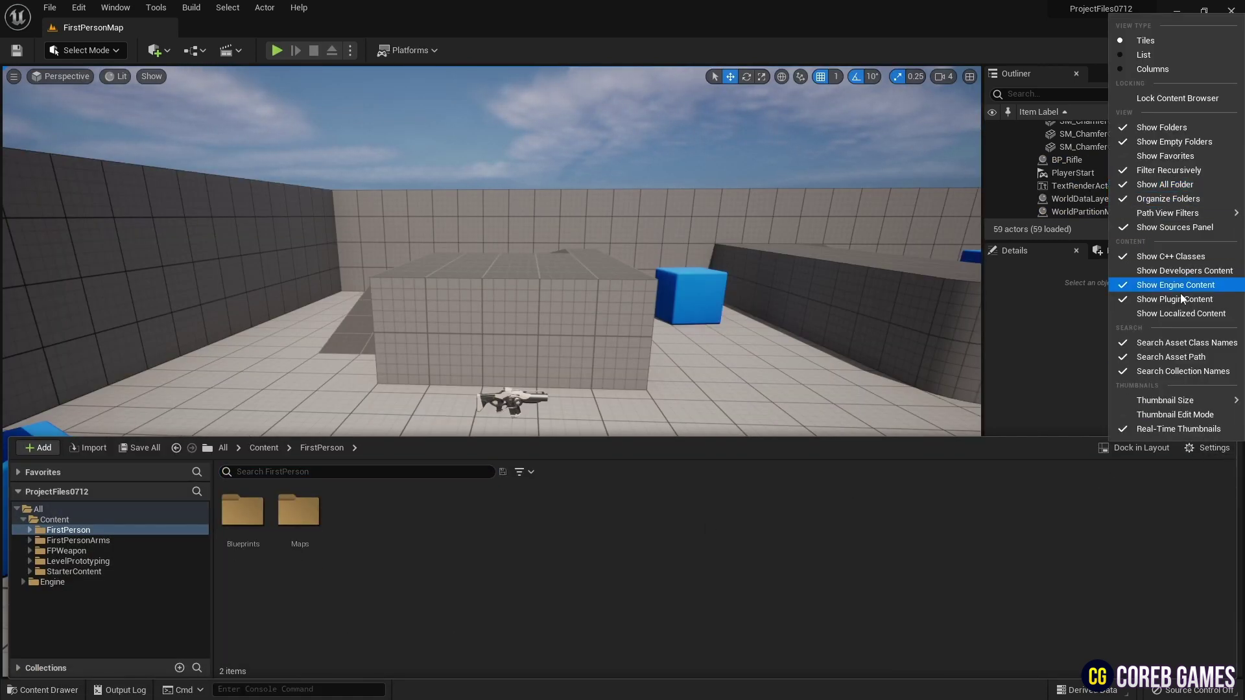
pyautogui.click(985, 583)
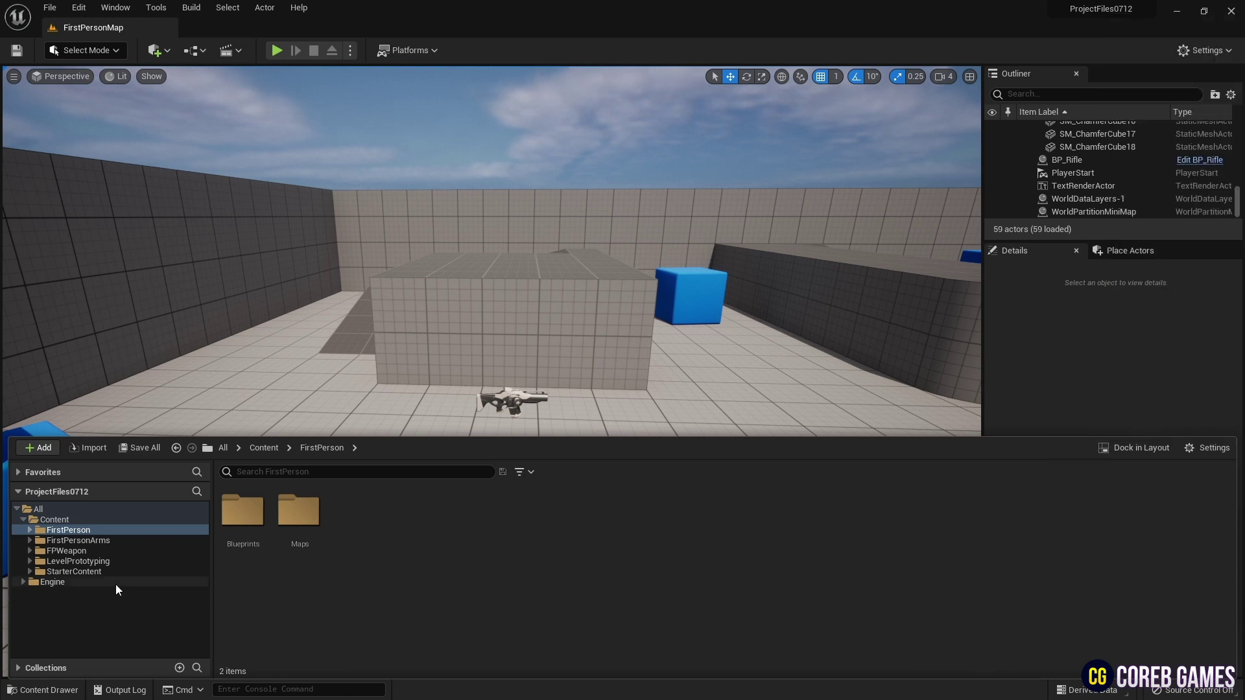
pyautogui.click(101, 520)
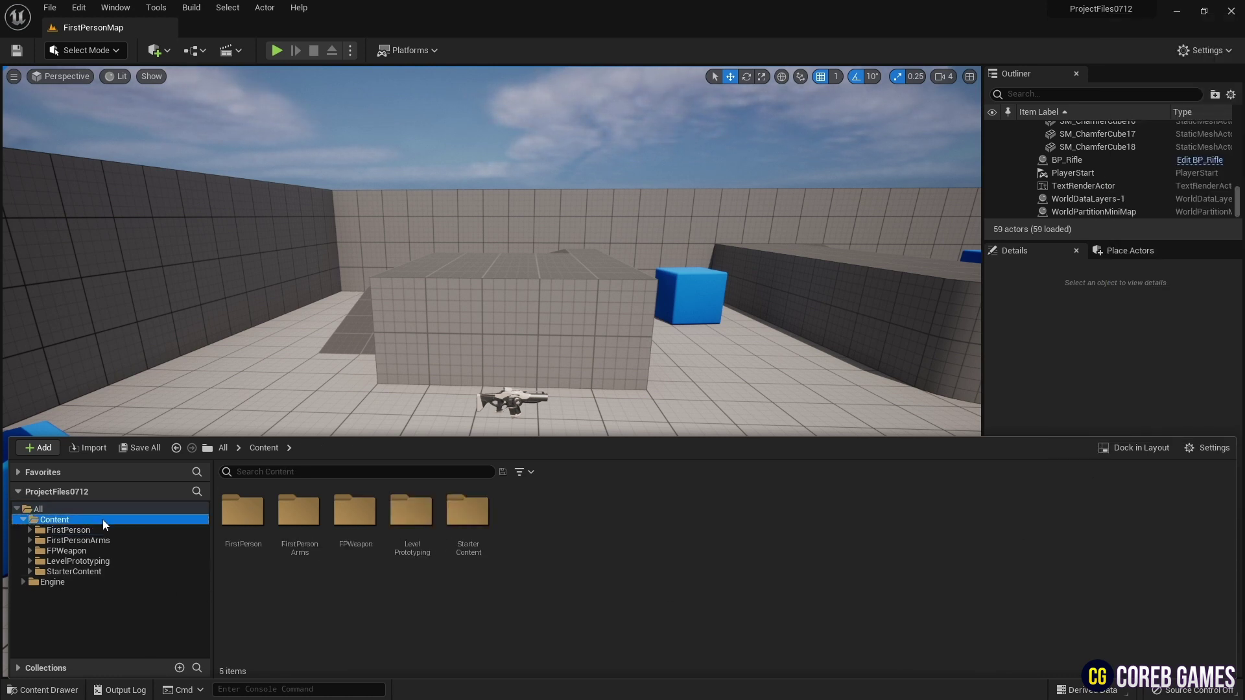
pyautogui.click(114, 509)
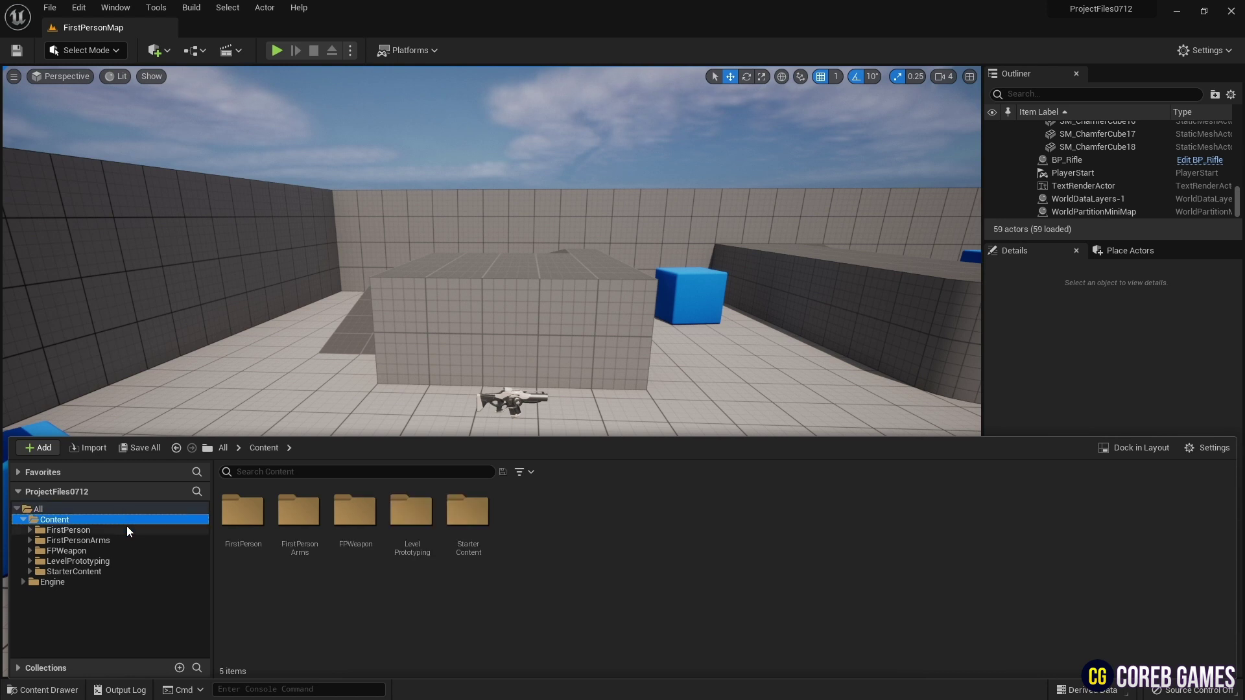
pyautogui.click(126, 529)
pyautogui.rightClick(375, 521)
pyautogui.click(468, 228)
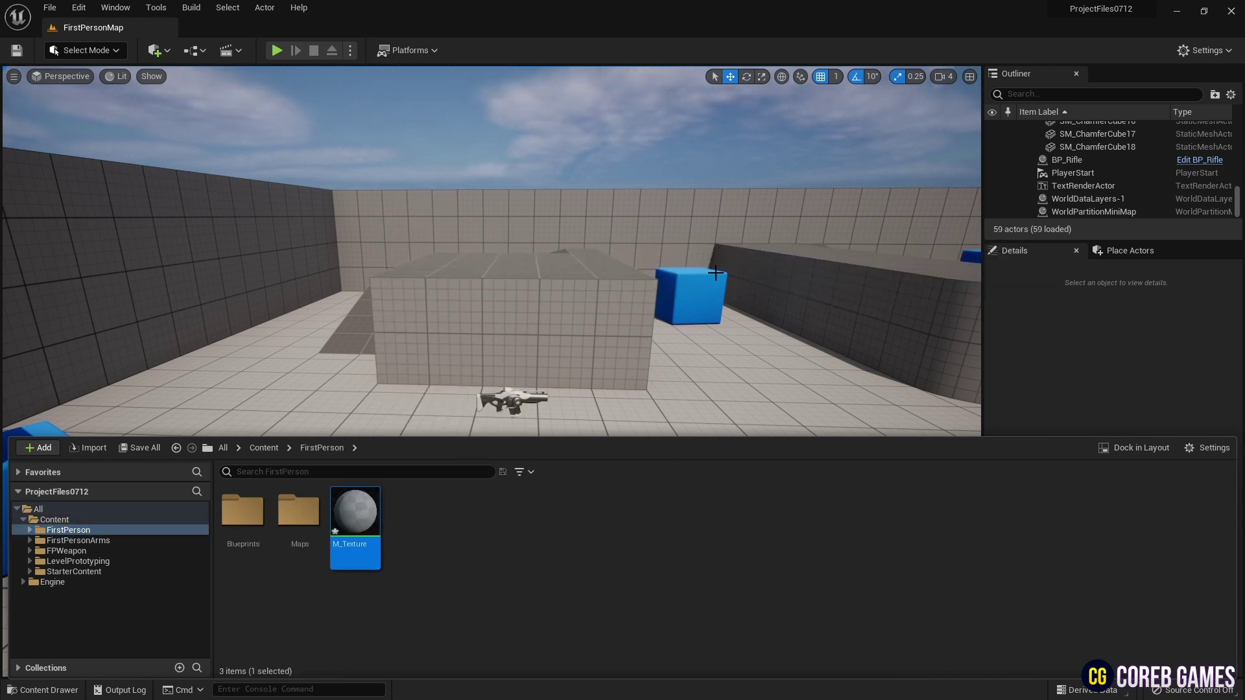
# Step: Open M_Texture, keep the Surface domain, set Blend Mode to Masked, and preview on a plane
pyautogui.doubleClick(346, 513)
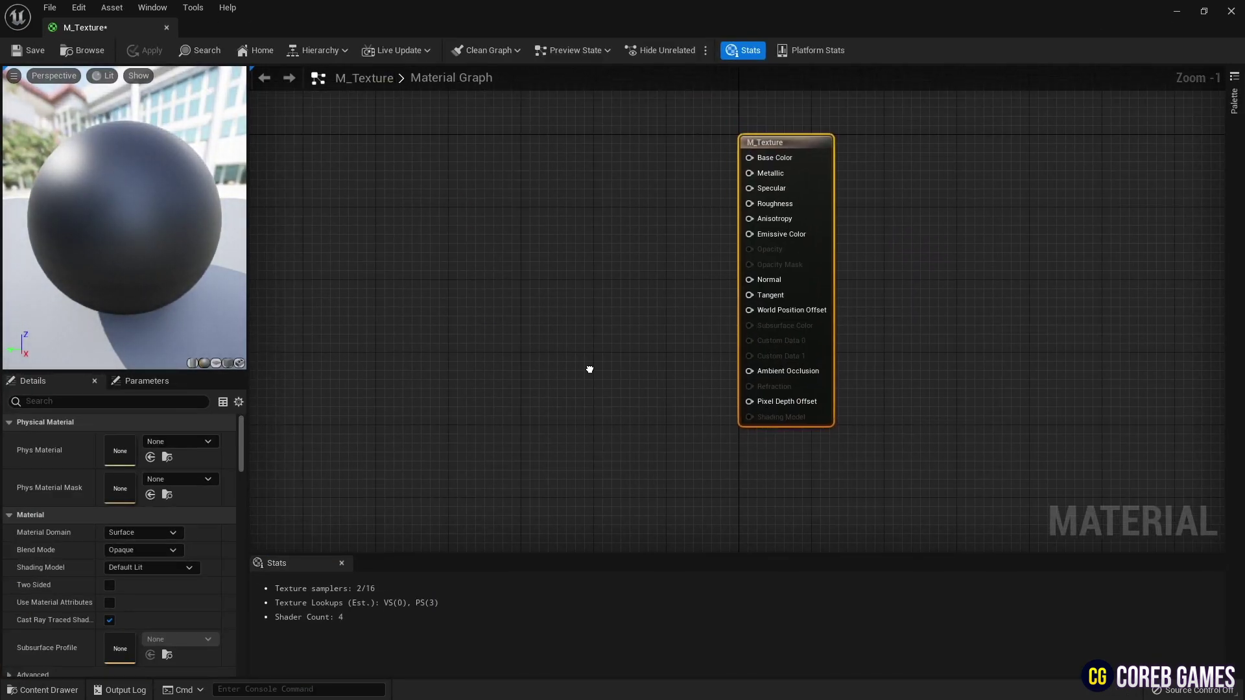
pyautogui.click(160, 528)
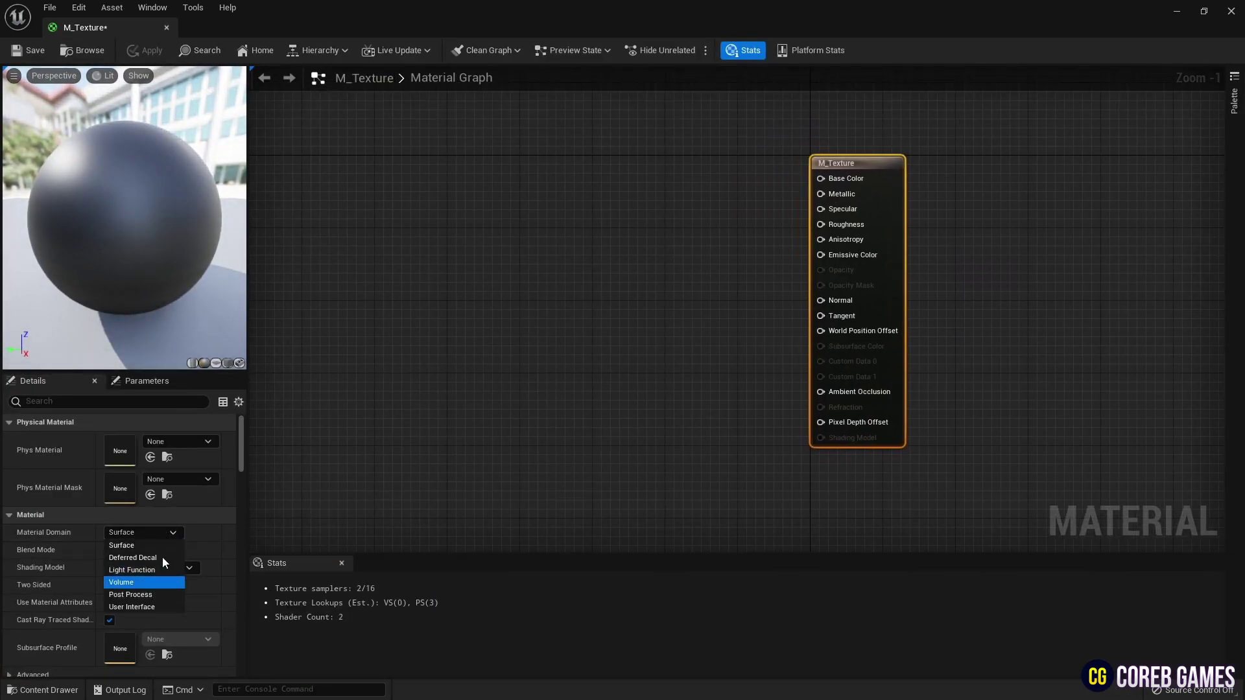
pyautogui.click(164, 546)
pyautogui.click(156, 551)
pyautogui.click(154, 574)
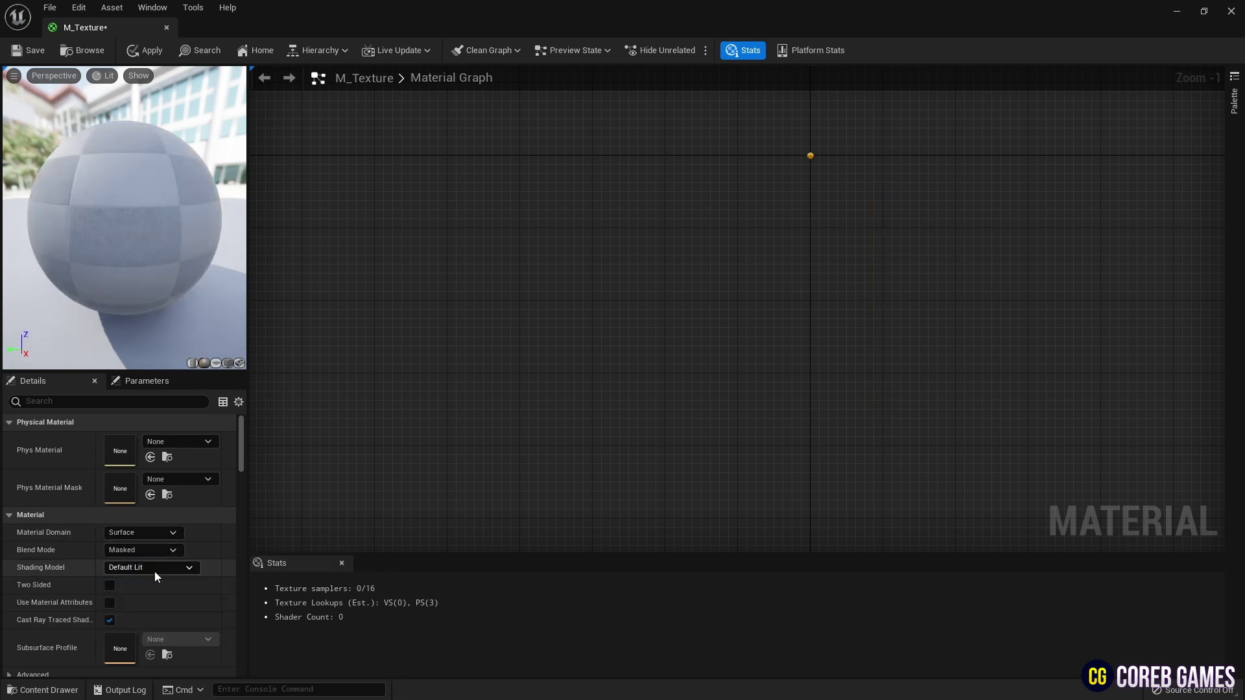
pyautogui.click(216, 363)
pyautogui.moveTo(517, 270); pyautogui.dragTo(605, 286, button='right')
# Step: Add a Texture Sample node that samples the UE4_Logo texture
pyautogui.moveTo(451, 230); pyautogui.dragTo(472, 231, button='right')
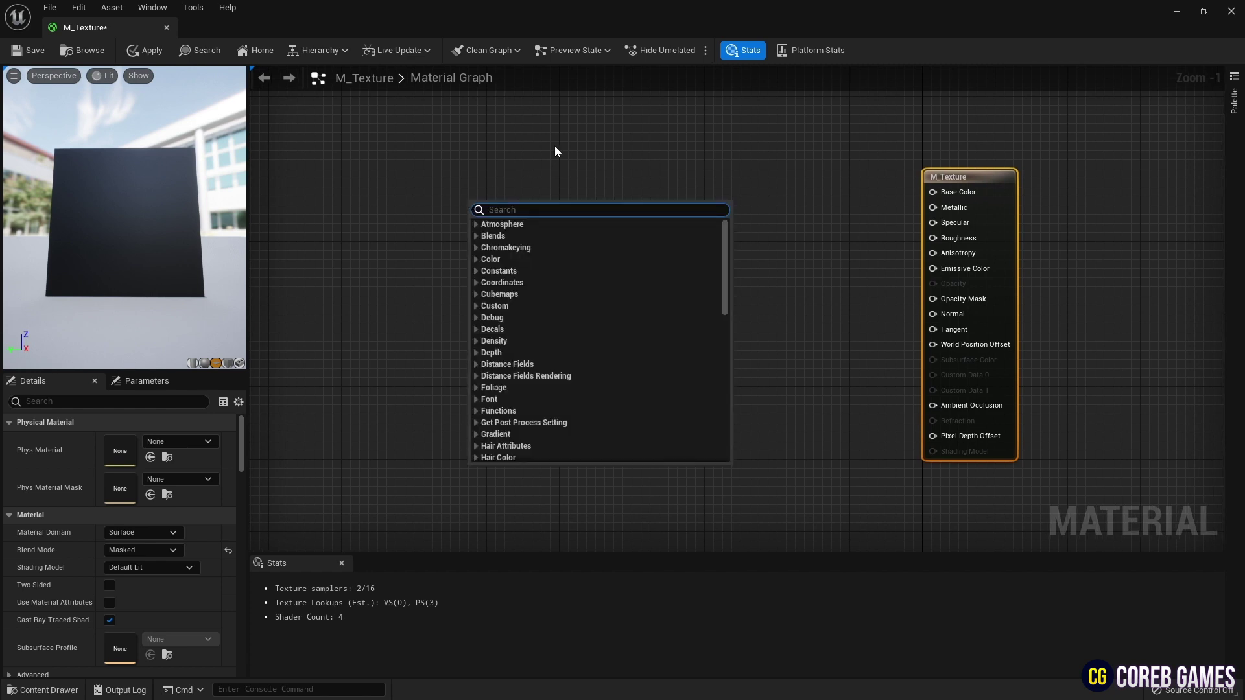
pyautogui.click(541, 162)
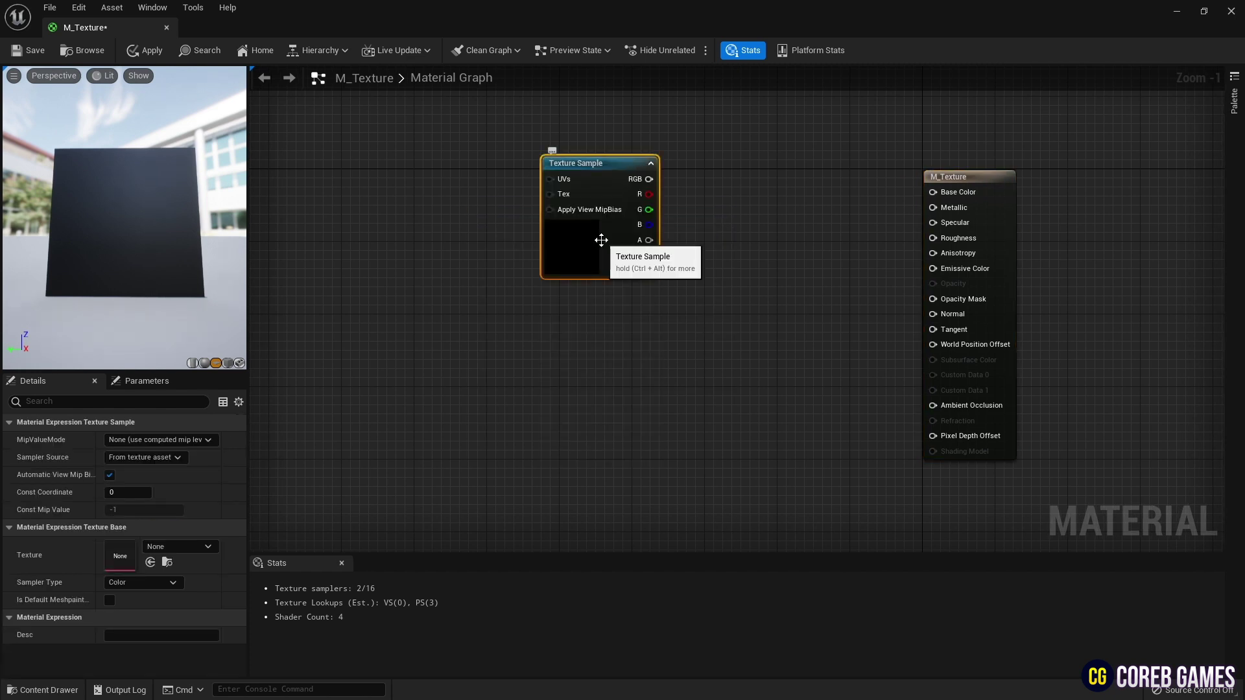
pyautogui.rightClick(602, 241)
pyautogui.click(555, 250)
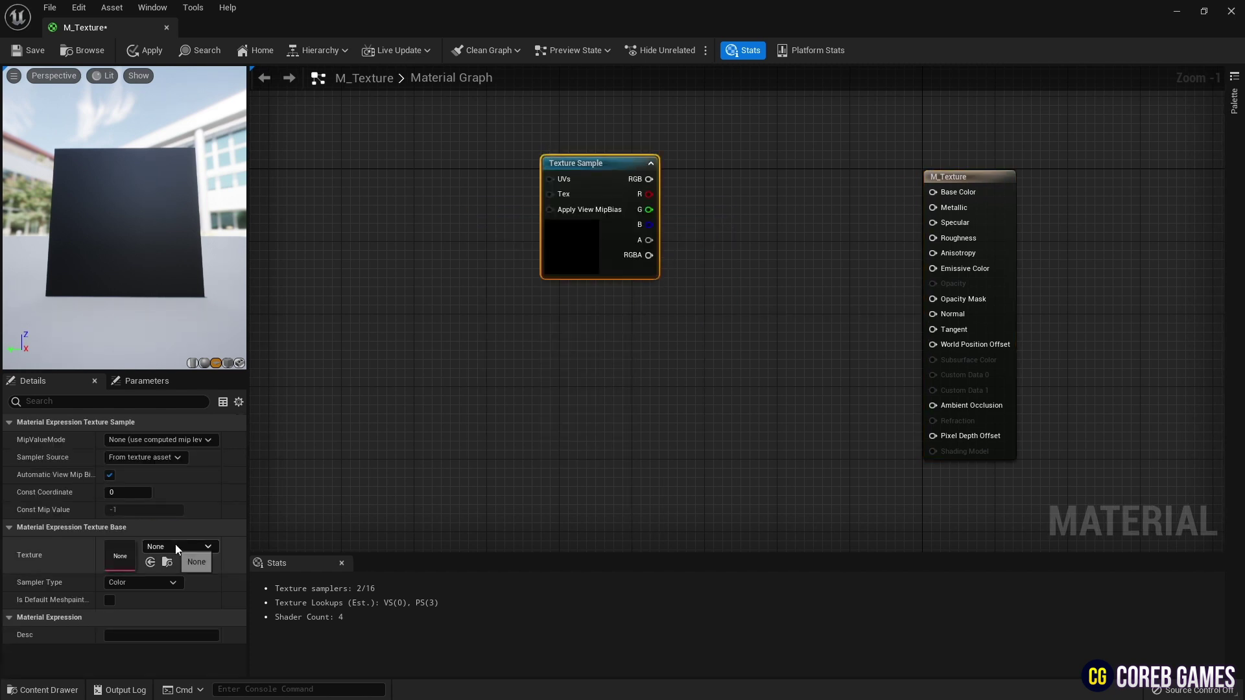
pyautogui.click(176, 548)
pyautogui.write('logo')
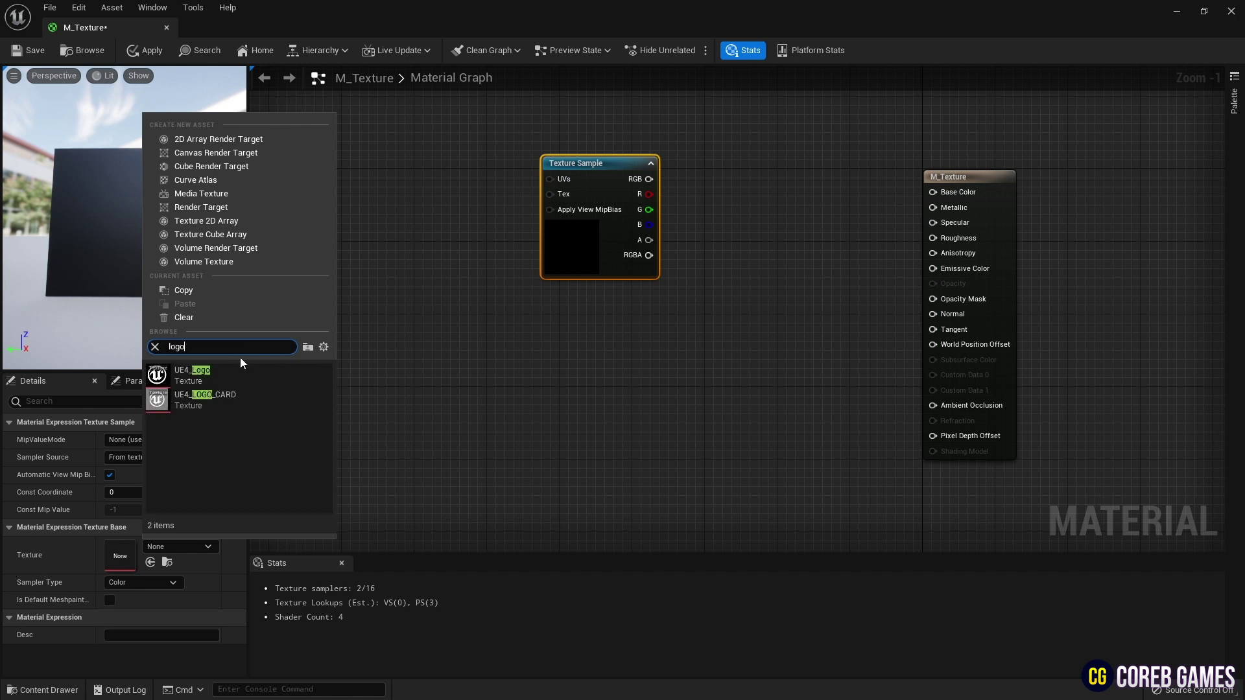
pyautogui.click(191, 373)
pyautogui.moveTo(596, 269); pyautogui.dragTo(605, 277)
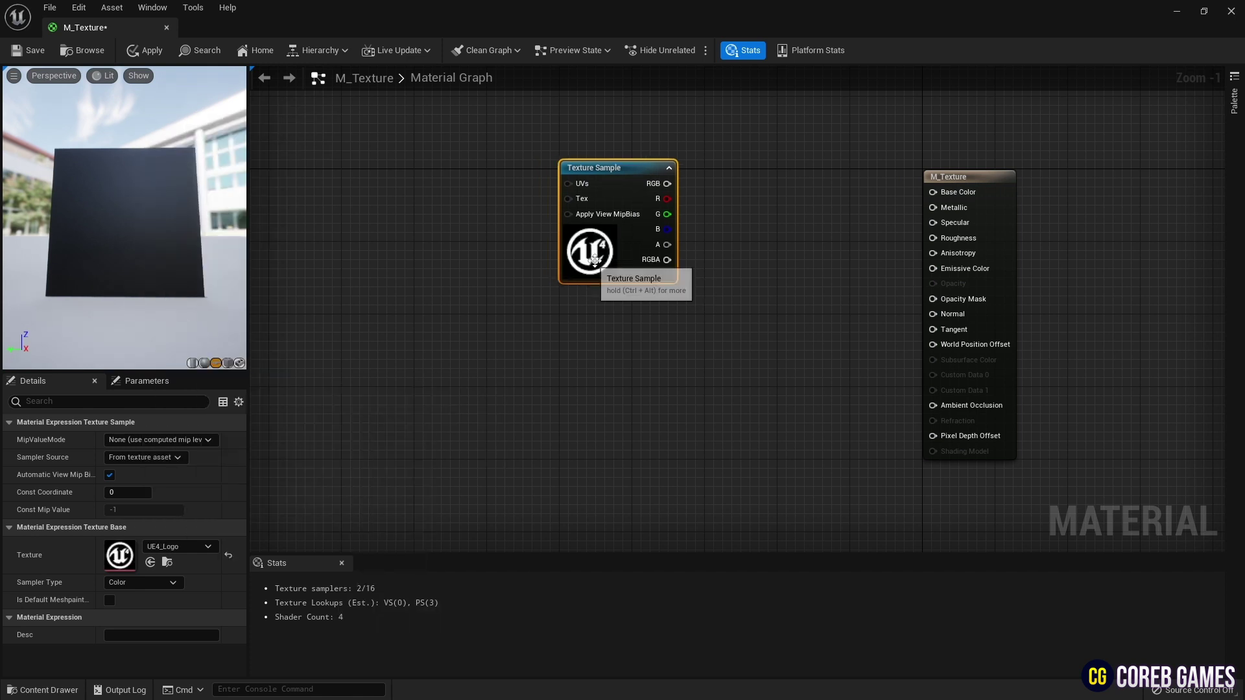
# Step: Convert the texture sample into a parameter named Texture
pyautogui.rightClick(641, 168)
pyautogui.click(724, 227)
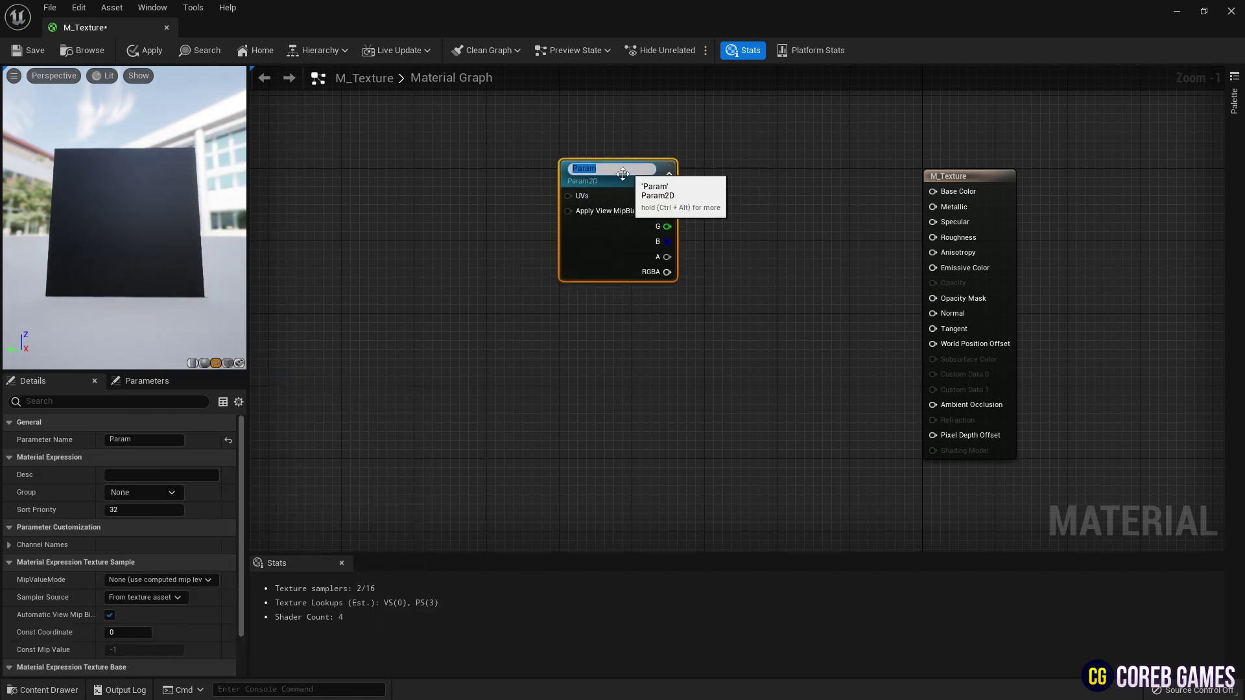
pyautogui.write('Texture')
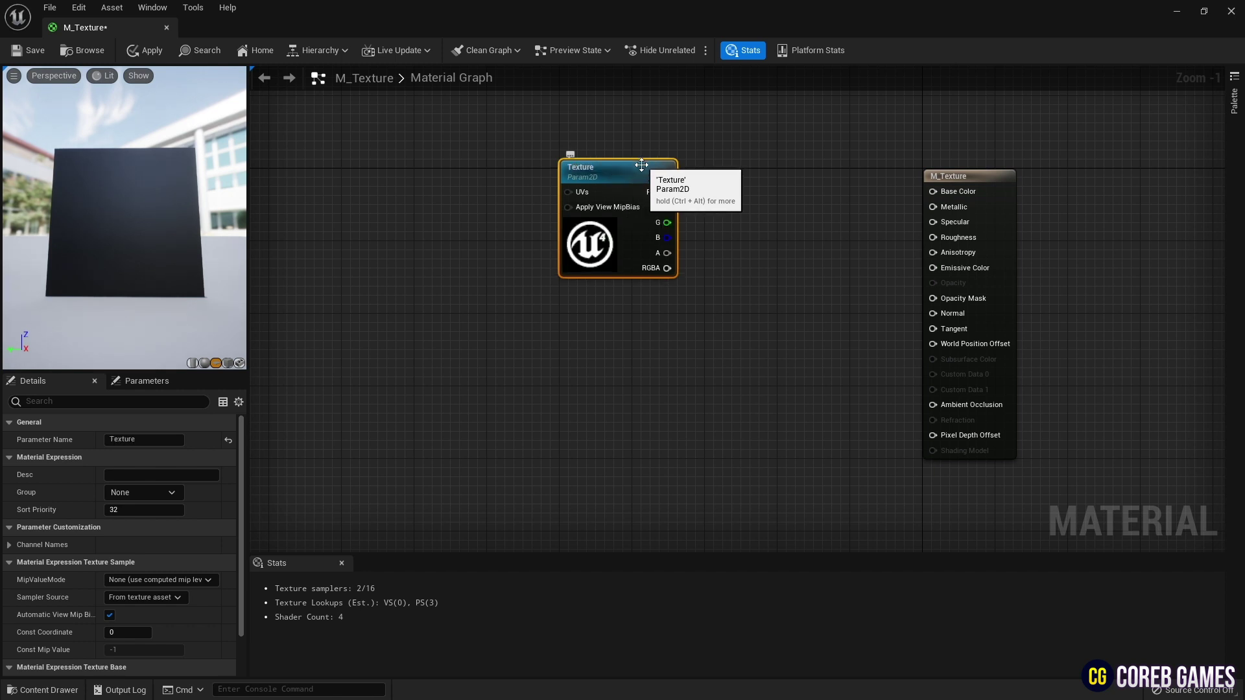
pyautogui.press('Return')
# Step: Add a TextureCoordinate node and move it higher in the graph
pyautogui.moveTo(464, 222); pyautogui.dragTo(623, 236, button='right')
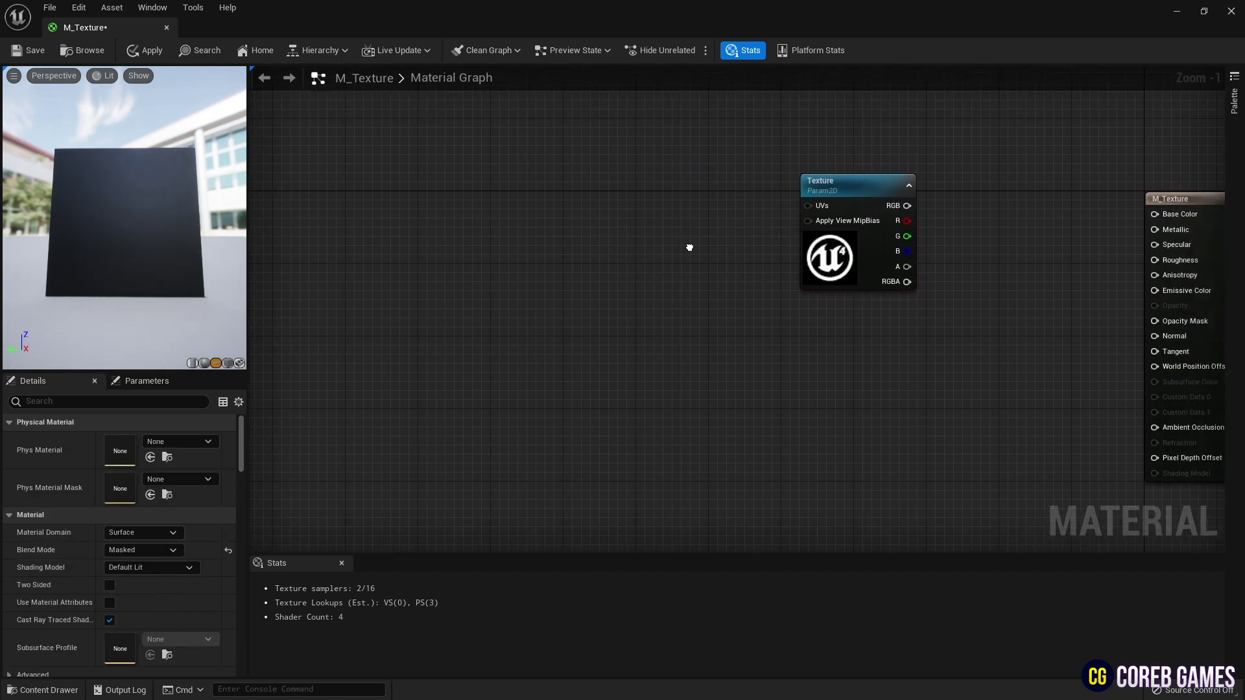
pyautogui.rightClick(452, 206)
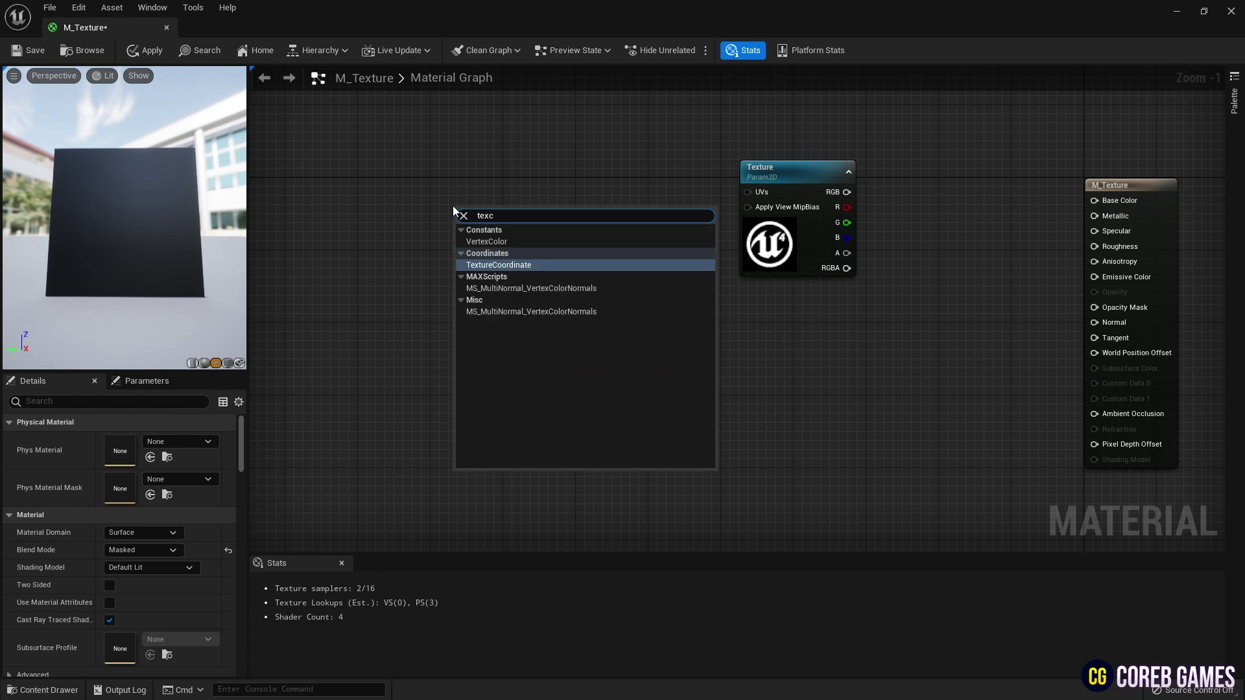
pyautogui.write('texcoord')
pyautogui.press('Return')
pyautogui.moveTo(459, 211); pyautogui.dragTo(465, 167)
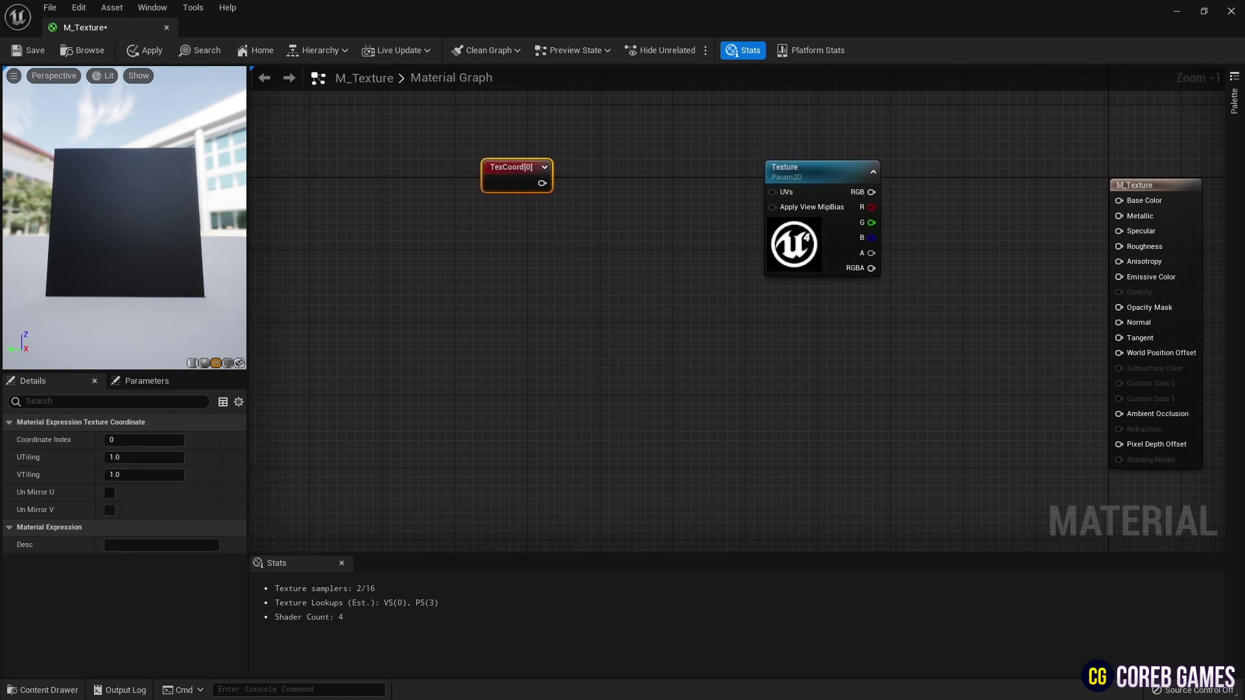
pyautogui.moveTo(446, 252); pyautogui.dragTo(508, 272, button='right')
# Step: Drag the Motion_4WayChaos function from Engine content into the material graph
pyautogui.click(1204, 12)
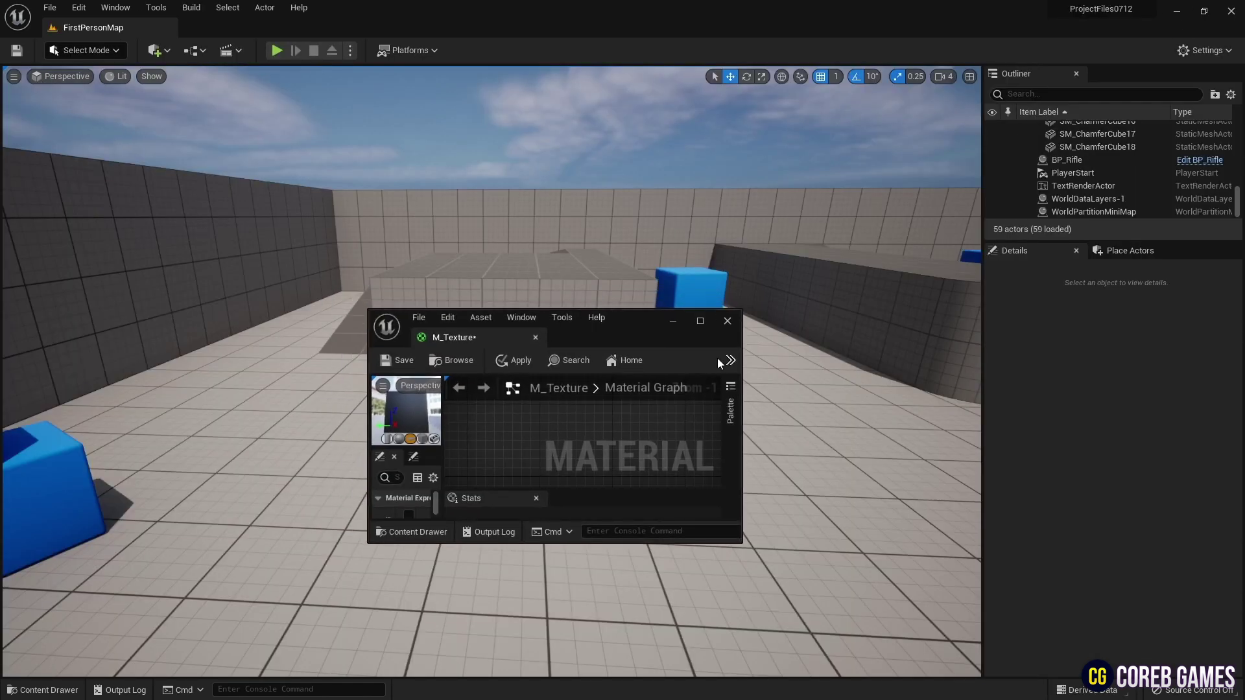
pyautogui.moveTo(743, 541); pyautogui.dragTo(1002, 643)
pyautogui.moveTo(642, 320); pyautogui.dragTo(531, 181)
pyautogui.click(44, 690)
pyautogui.click(52, 581)
pyautogui.moveTo(667, 193); pyautogui.dragTo(658, 122)
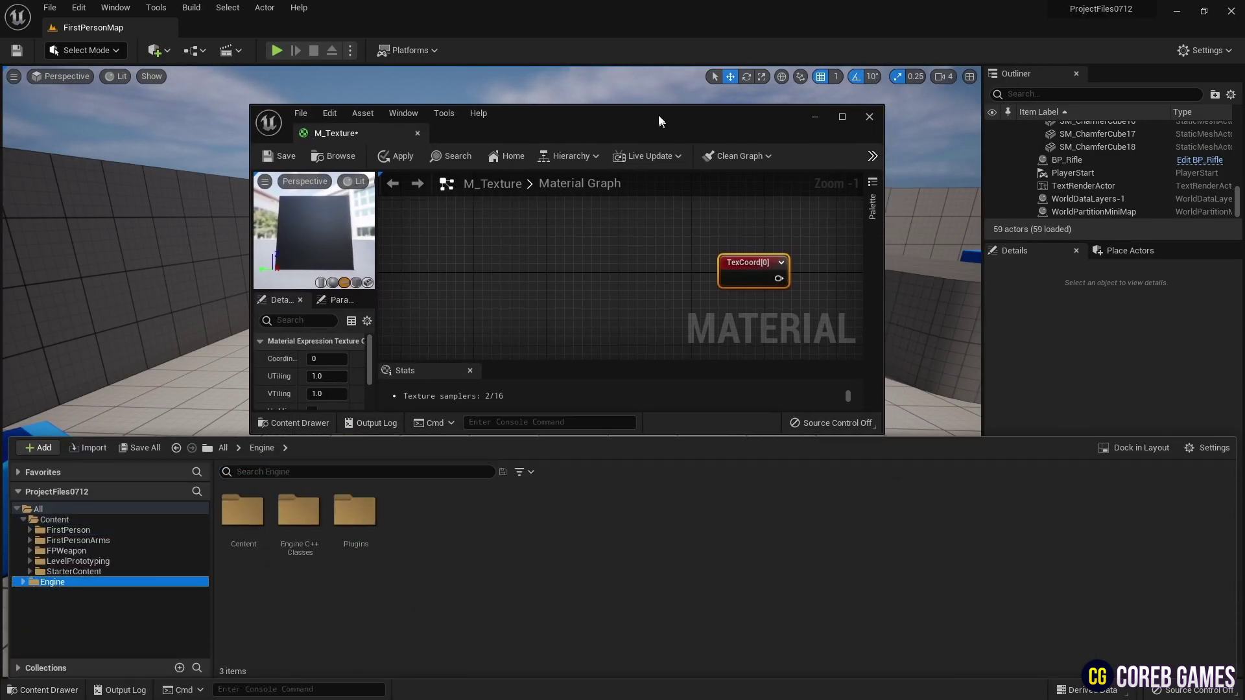
pyautogui.write('choa')
pyautogui.write('os')
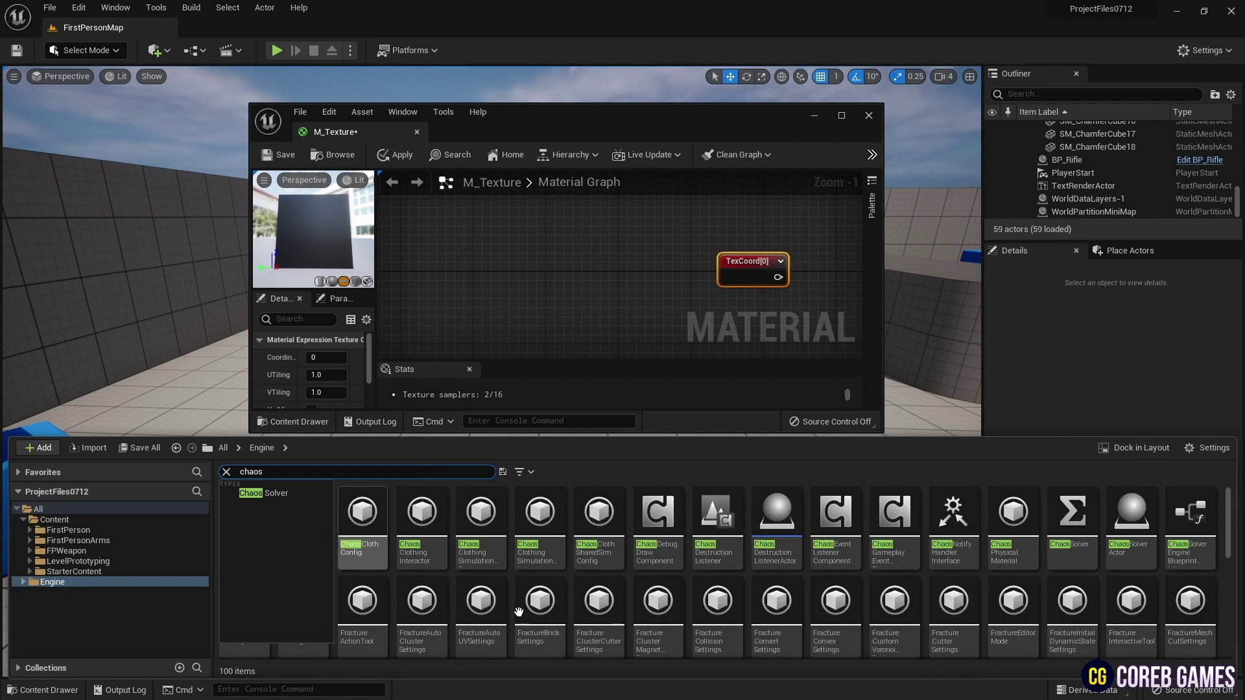
pyautogui.scroll(-1, 732, 597)
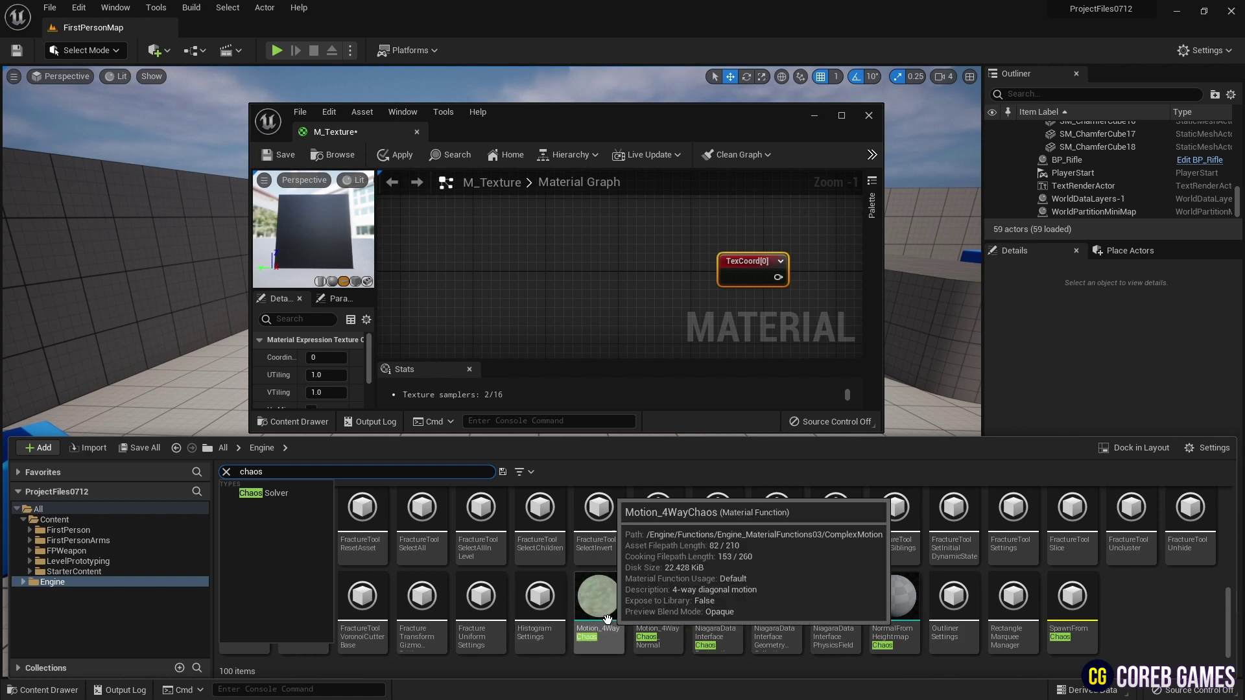
pyautogui.moveTo(606, 620); pyautogui.dragTo(570, 278)
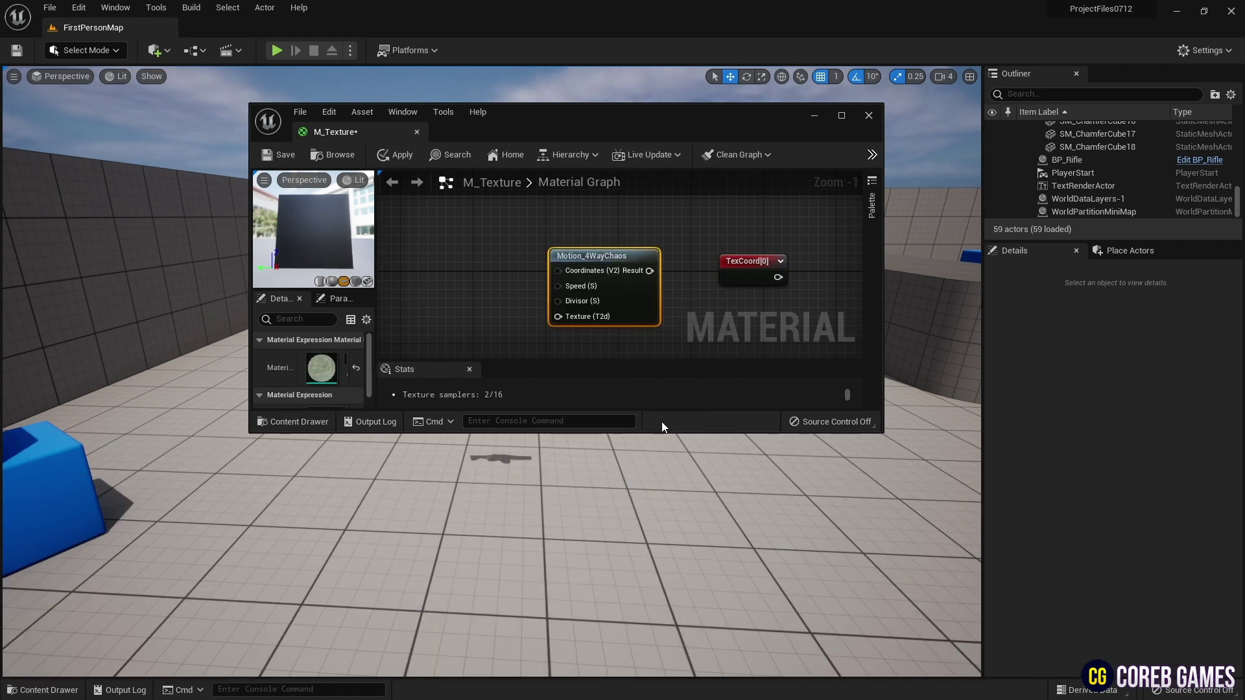
pyautogui.click(841, 116)
# Step: Add a Texture Object node set to the T_Water_N water normal texture
pyautogui.moveTo(492, 151); pyautogui.dragTo(601, 265)
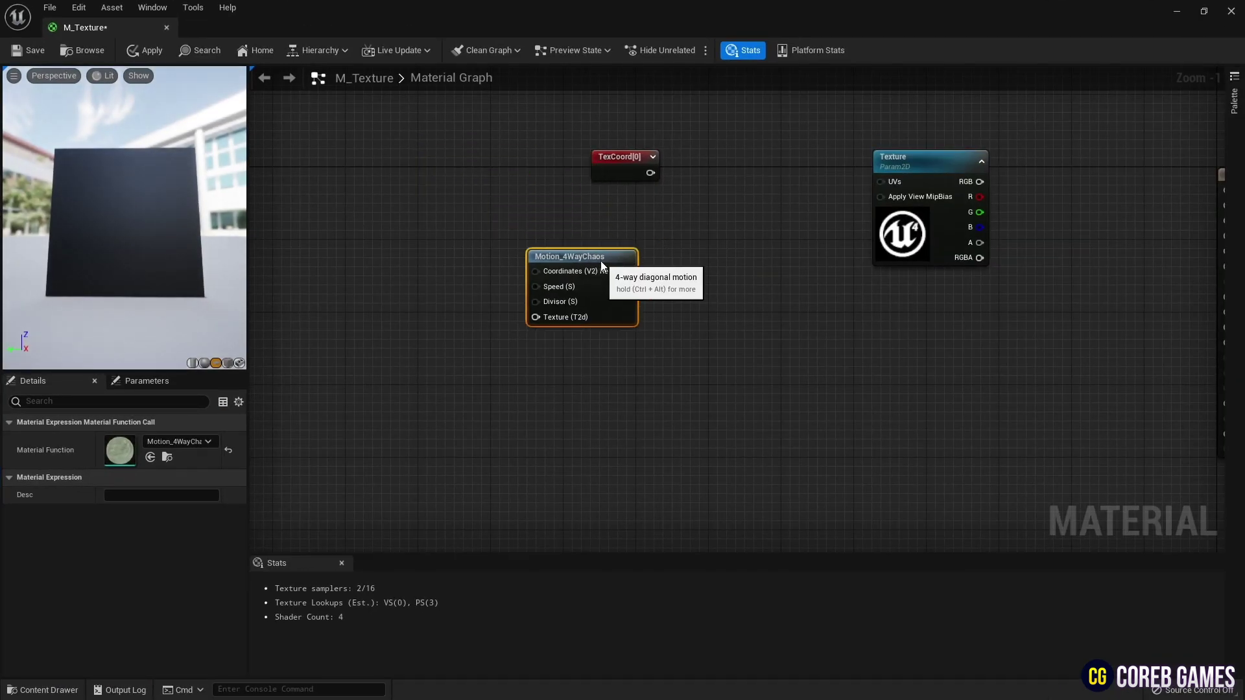
pyautogui.rightClick(383, 297)
pyautogui.write('texc')
pyautogui.press('BackSpace')
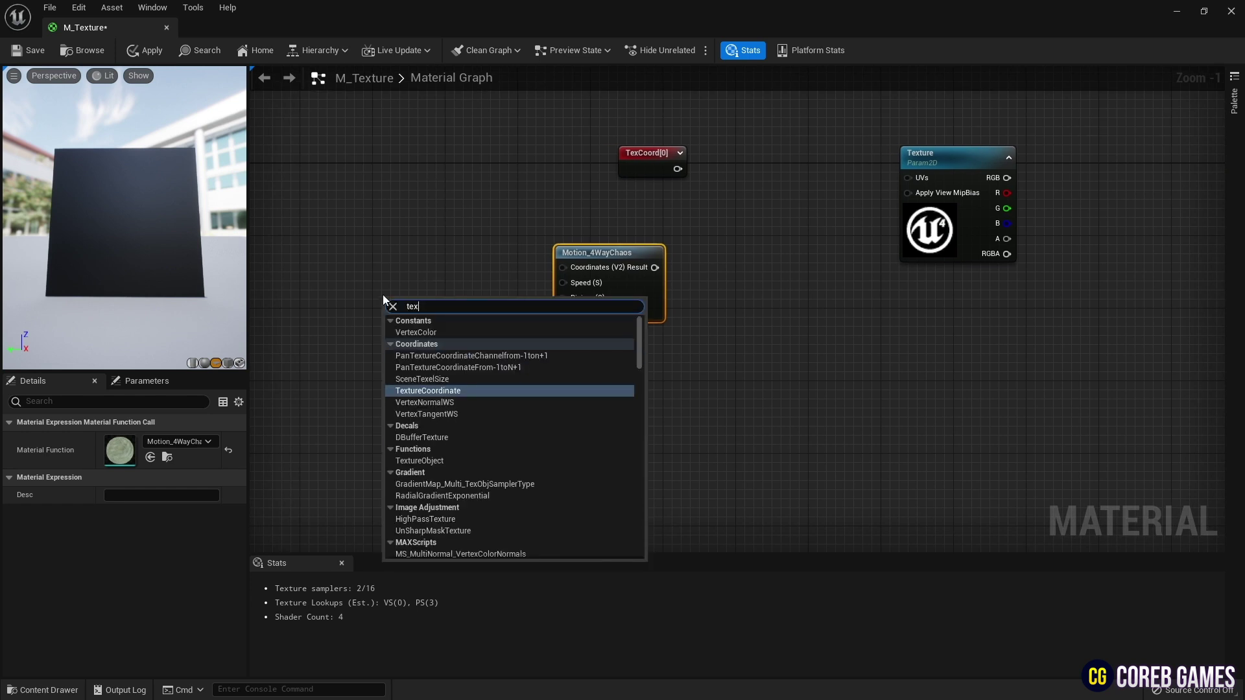
pyautogui.write('ture op')
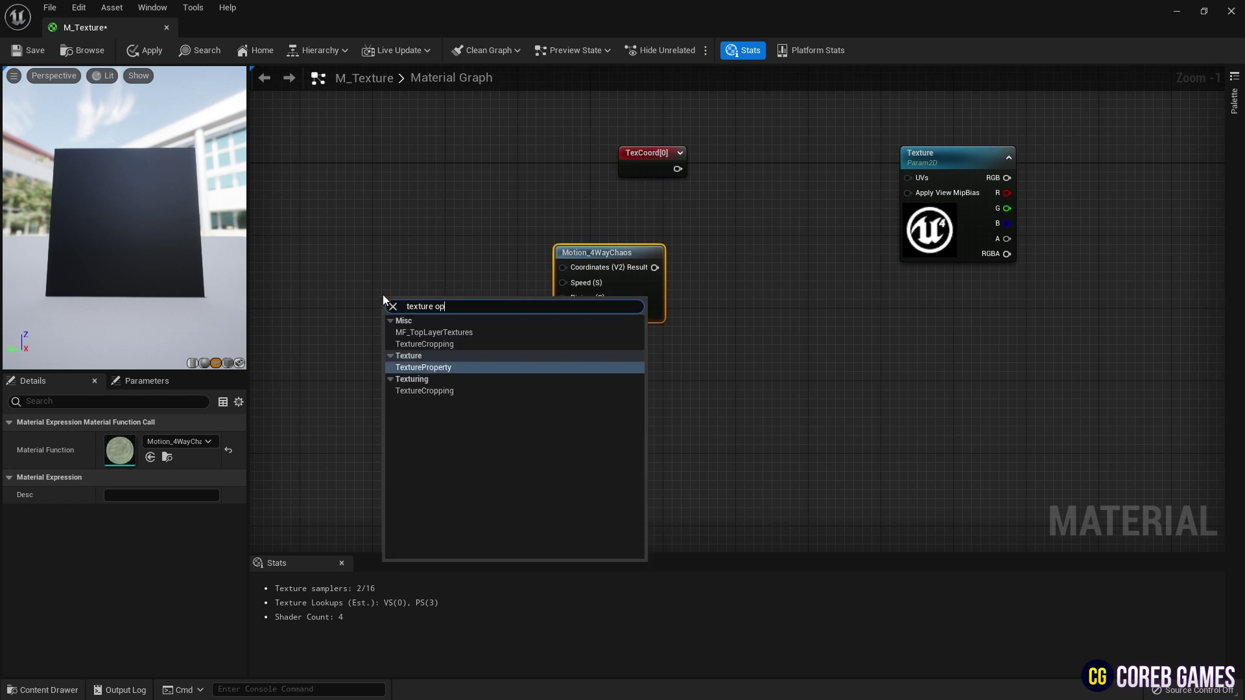
pyautogui.press('BackSpace')
pyautogui.write('bj')
pyautogui.press('Return')
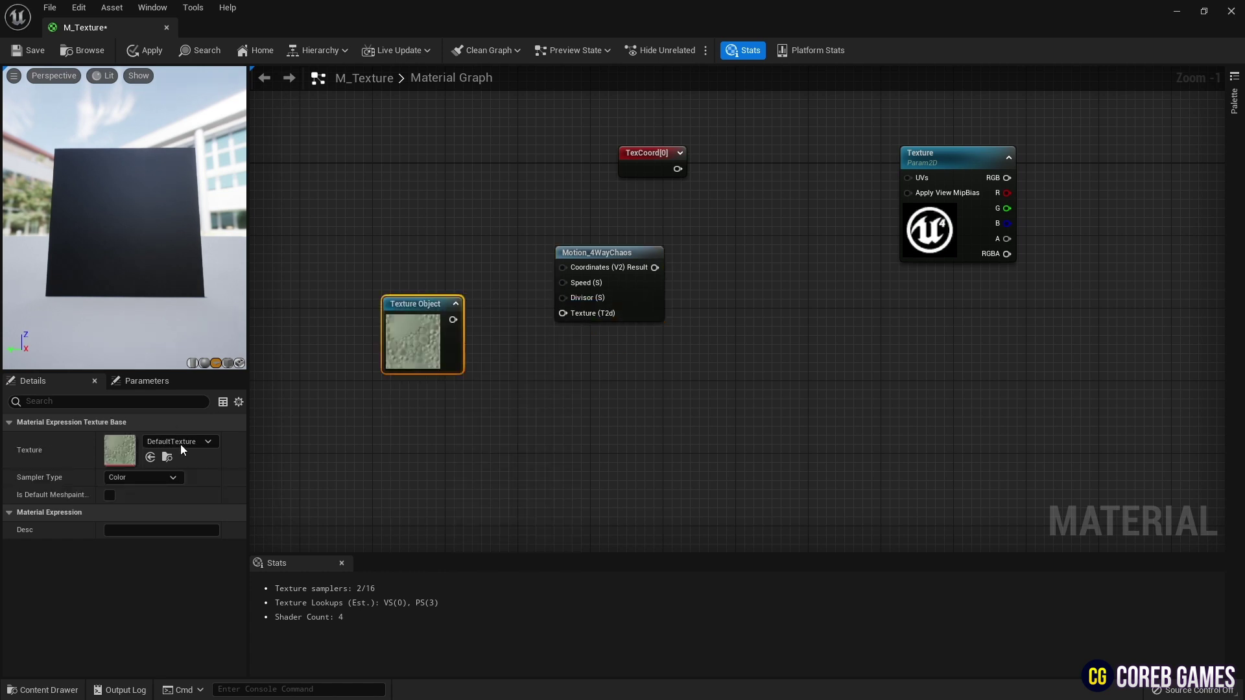
pyautogui.click(182, 445)
pyautogui.write('water')
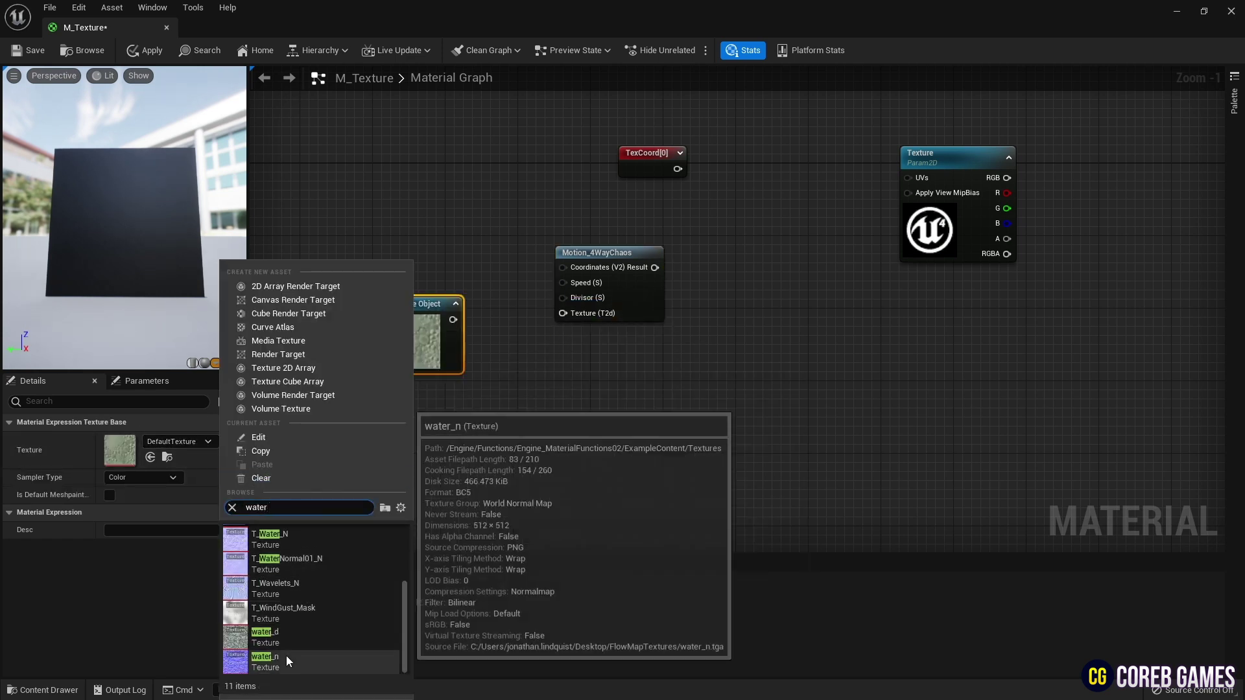
pyautogui.scroll(1, 336, 544)
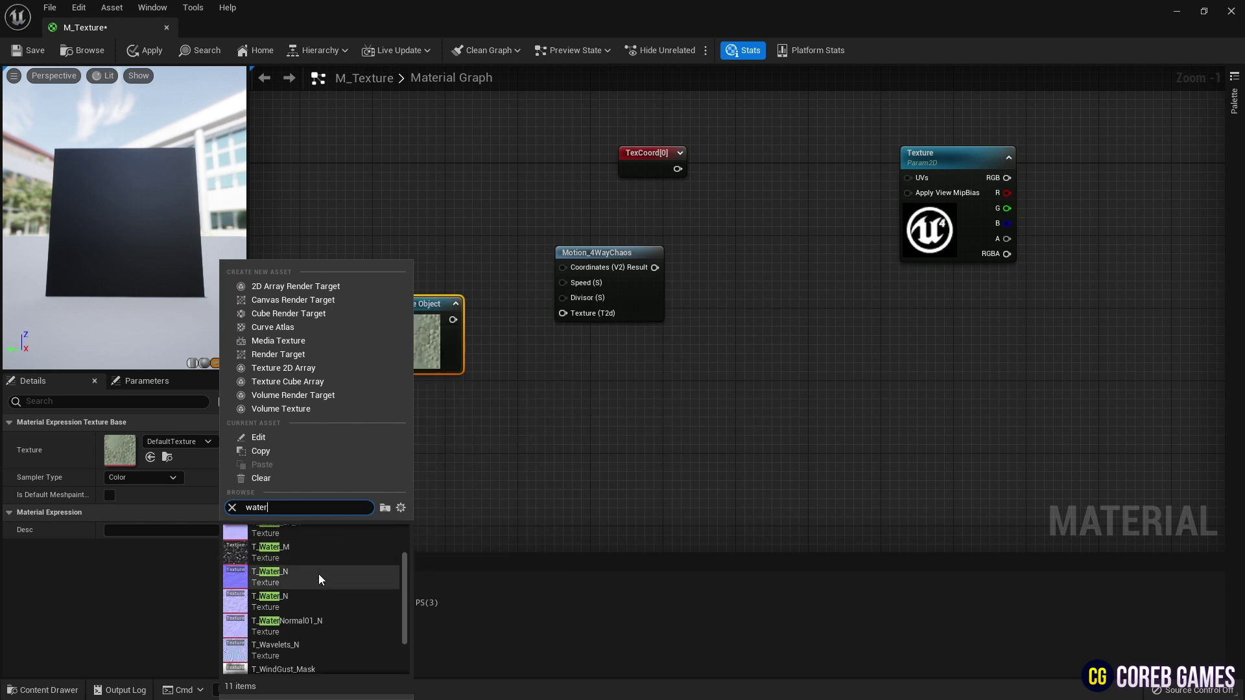
pyautogui.click(318, 574)
# Step: Wire T_Water_N into Motion_4WayChaos's Texture input and preview the animated ripples
pyautogui.moveTo(421, 305); pyautogui.dragTo(568, 313)
pyautogui.click(573, 251)
pyautogui.rightClick(573, 253)
pyautogui.click(668, 289)
pyautogui.scroll(3, 96, 170)
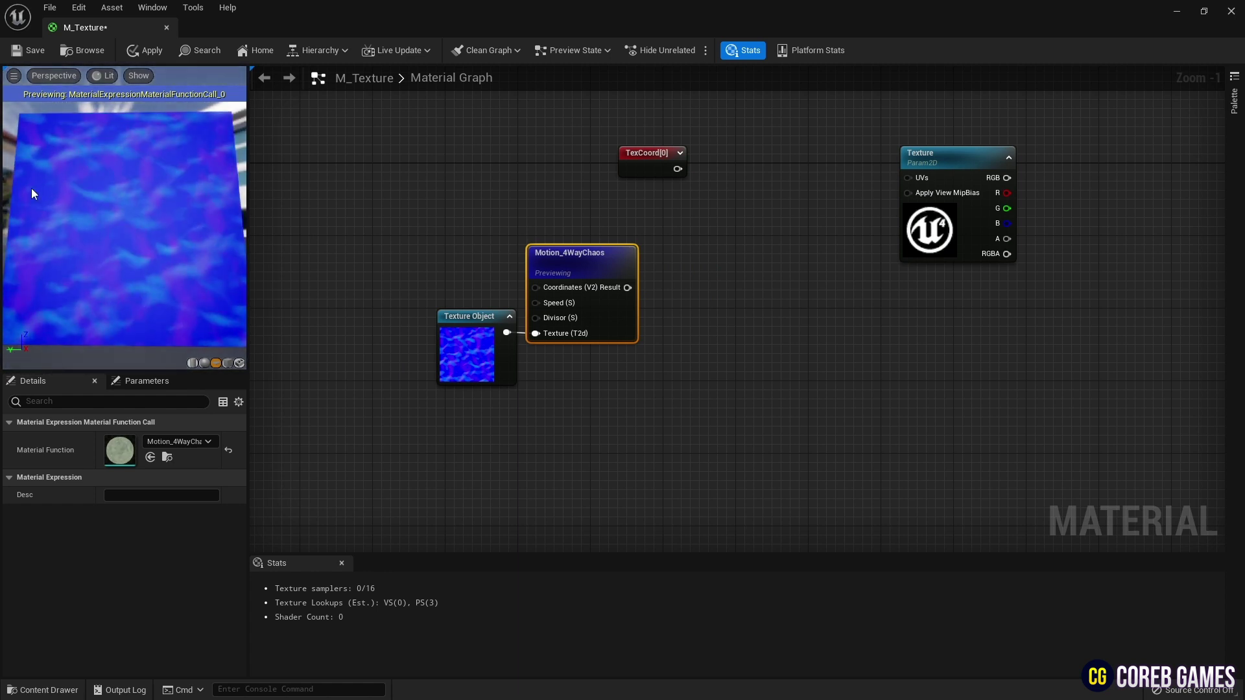
# Step: Stop previewing Motion_4WayChaos and move it and the texture node left
pyautogui.rightClick(596, 261)
pyautogui.click(575, 281)
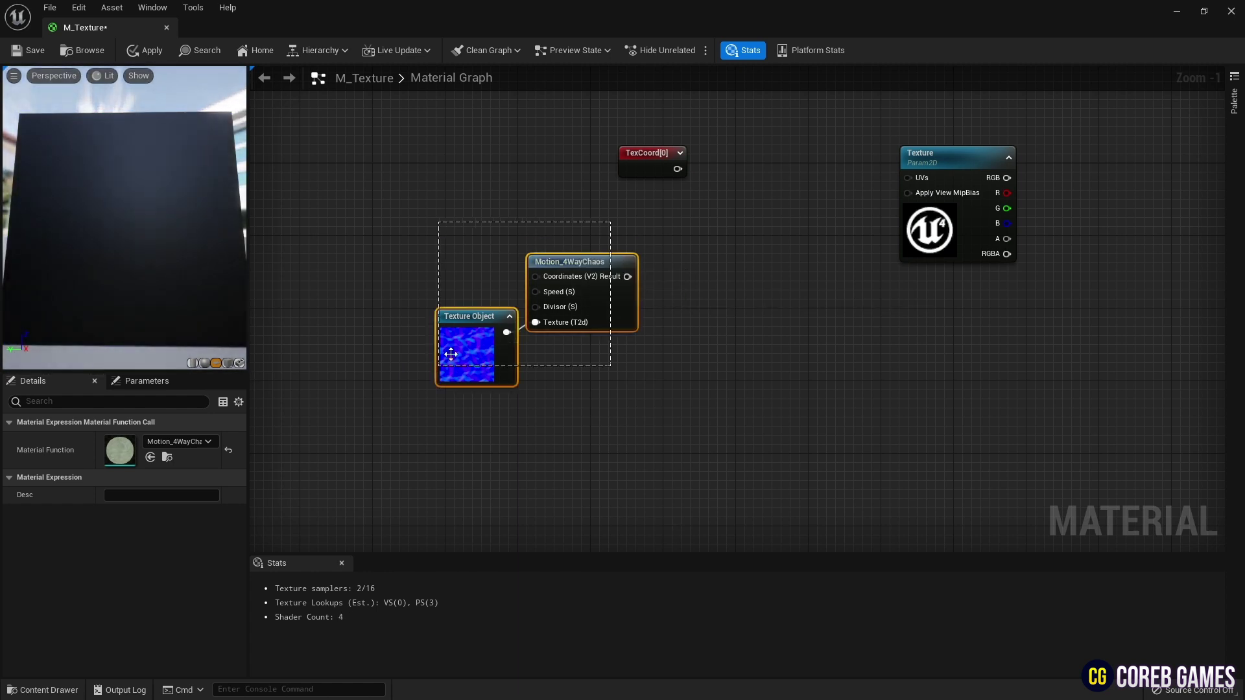
pyautogui.keyDown('shift'); pyautogui.click(508, 316); pyautogui.keyUp('shift')
pyautogui.moveTo(509, 316); pyautogui.dragTo(399, 315)
pyautogui.click(584, 269)
# Step: Add a Multiply node with B constant 0.35 and briefly preview it
pyautogui.click(589, 260)
pyautogui.write('0')
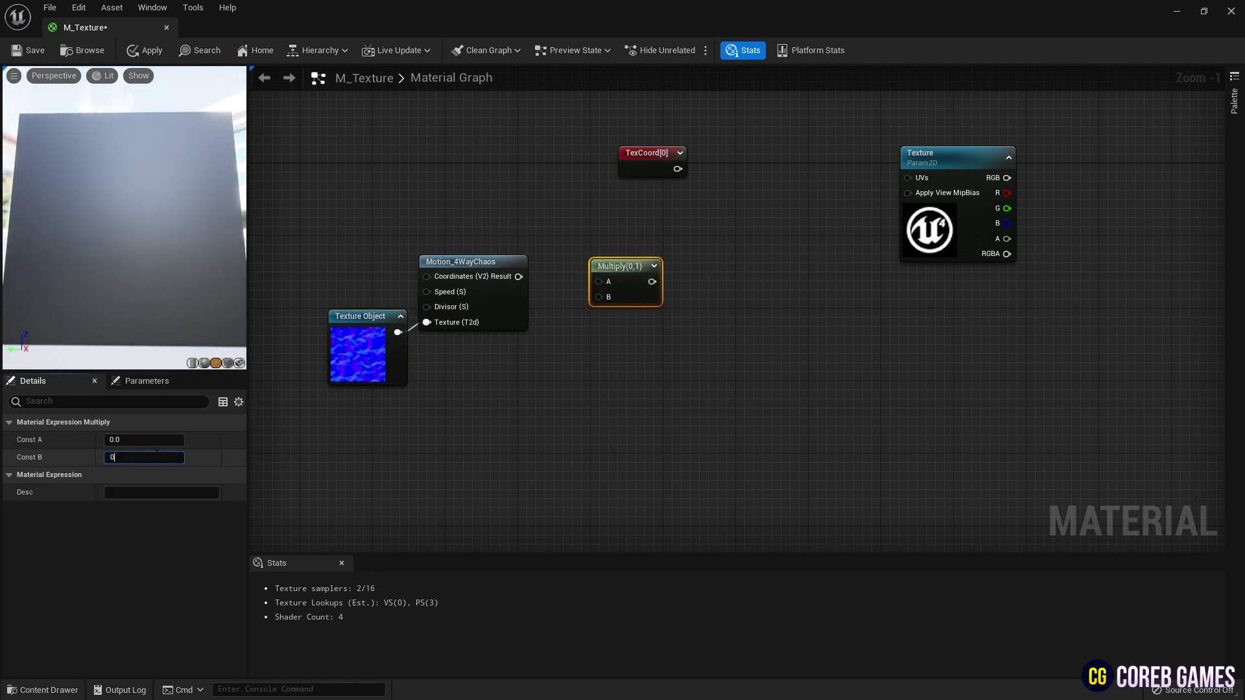
pyautogui.write('.35')
pyautogui.press('Return')
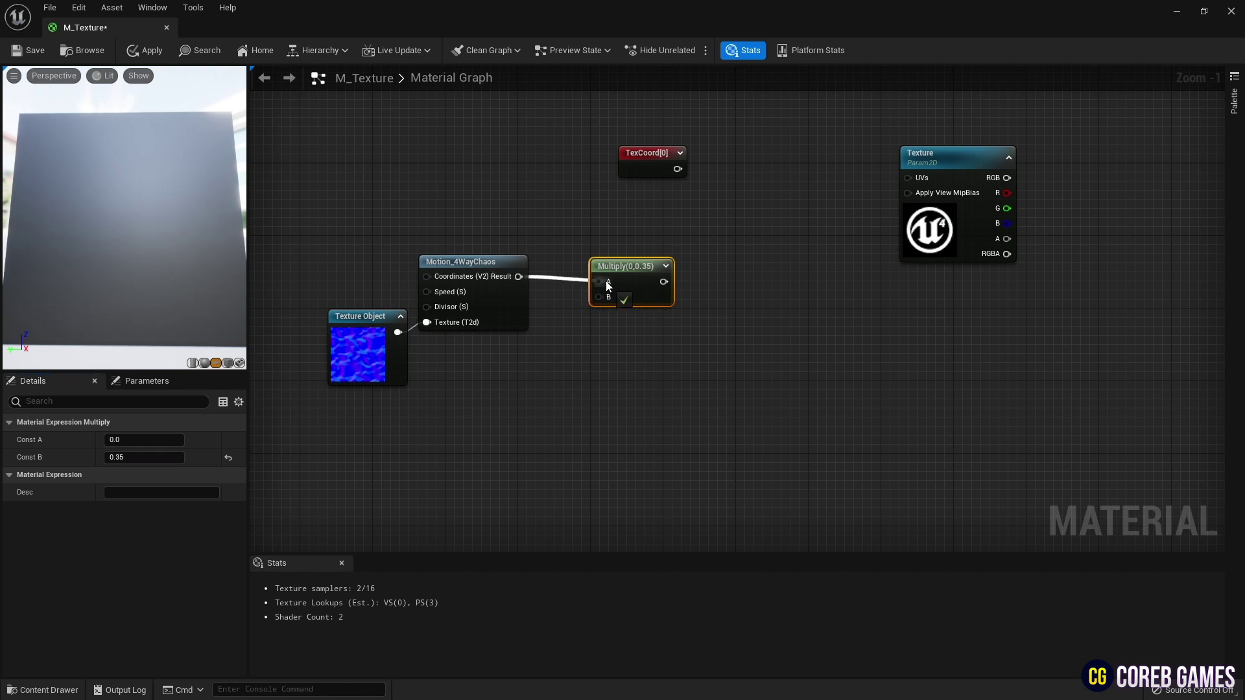
pyautogui.rightClick(587, 264)
pyautogui.click(649, 290)
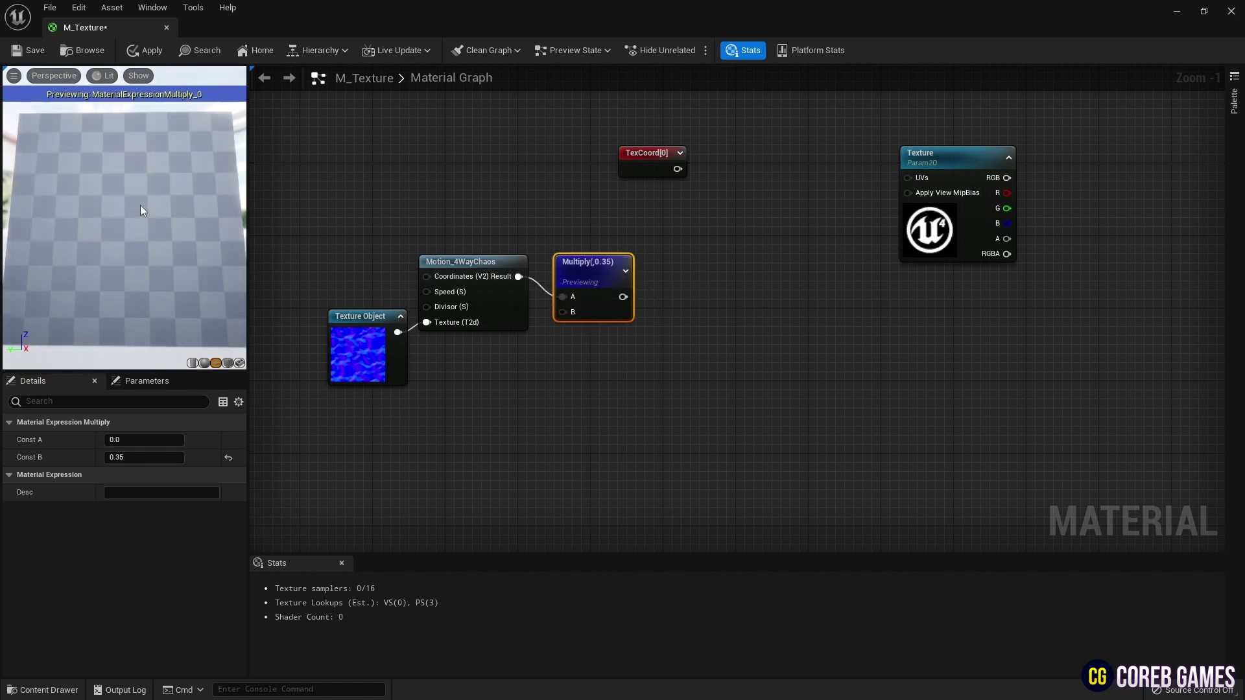
pyautogui.rightClick(572, 264)
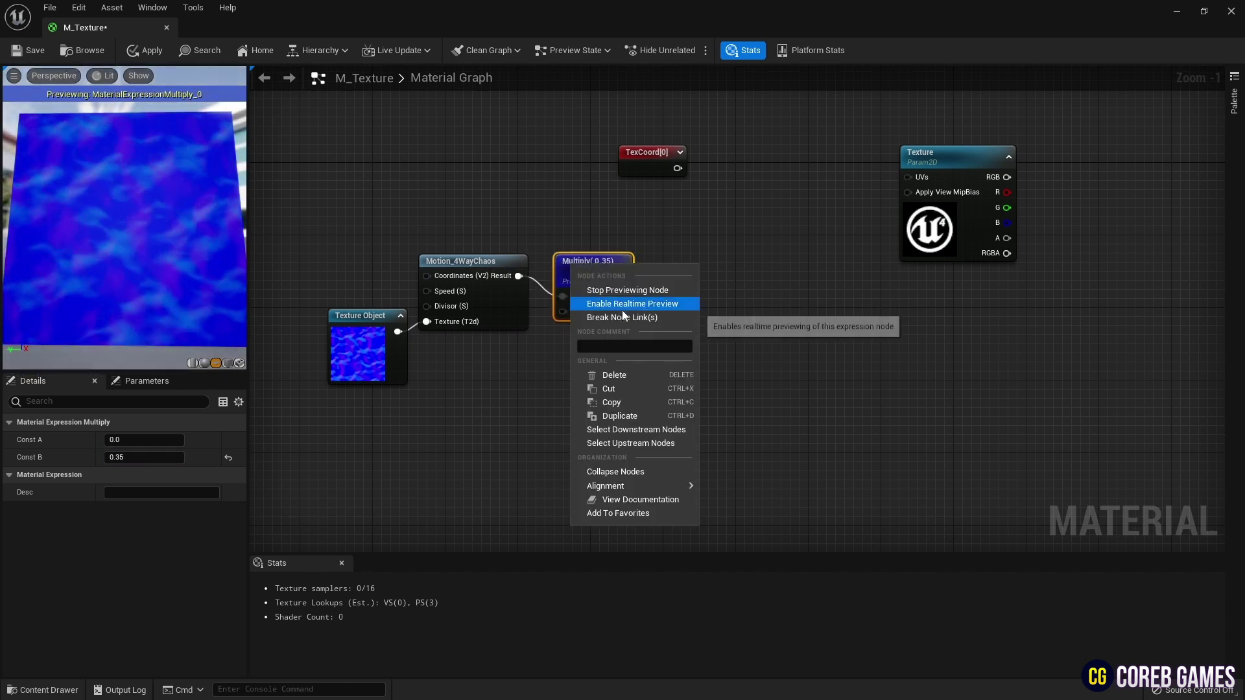
pyautogui.click(643, 291)
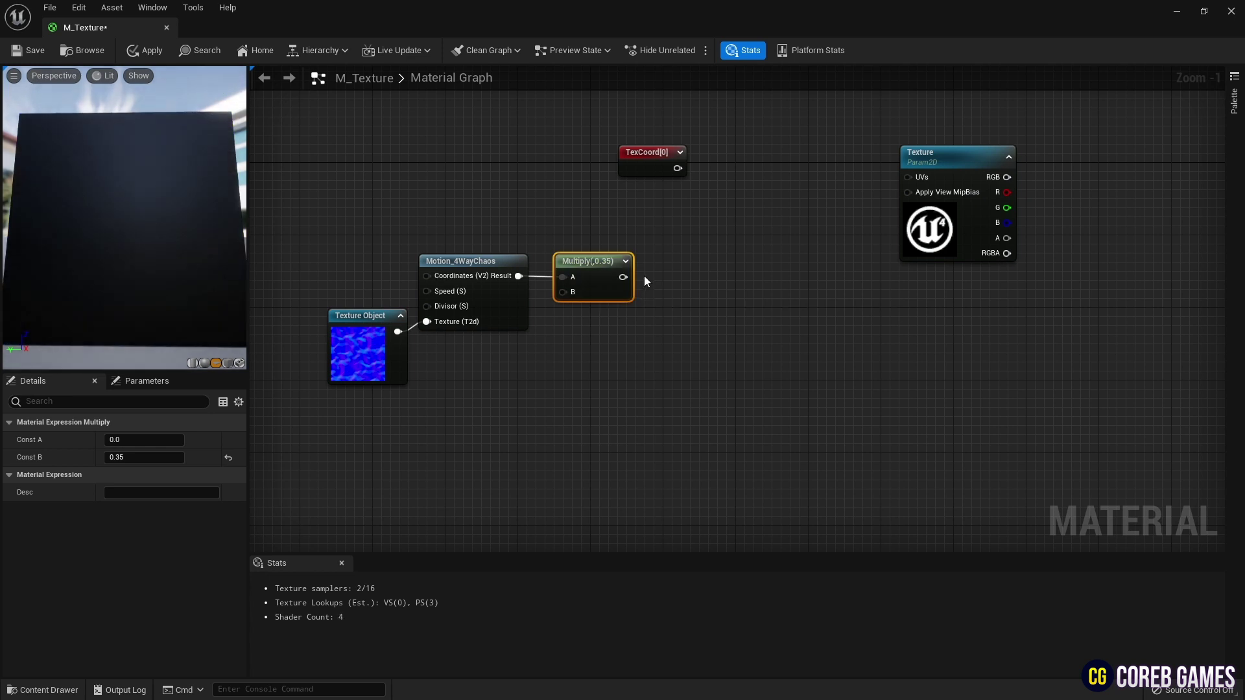
# Step: Add an R-G ComponentMask beside the Multiply and briefly preview it
pyautogui.rightClick(688, 250)
pyautogui.write('com')
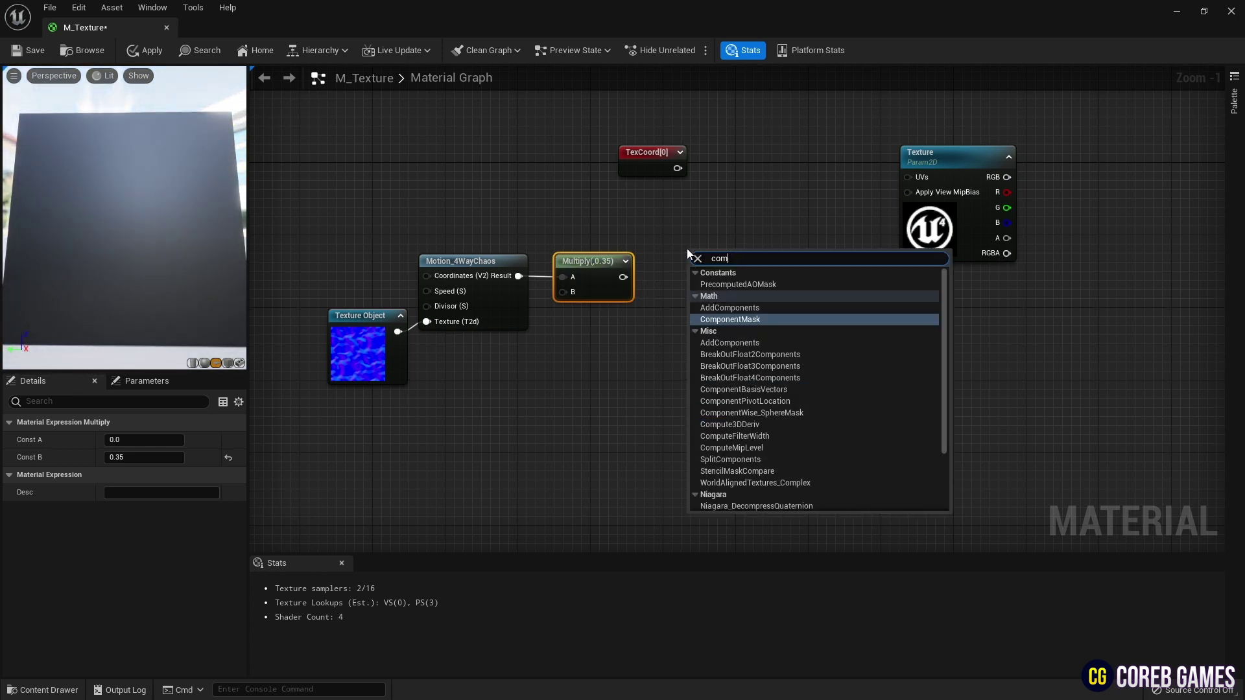
pyautogui.write('p')
pyautogui.press('Return')
pyautogui.moveTo(714, 261)
pyautogui.mouseDown()
pyautogui.moveTo(678, 261)
pyautogui.moveTo(663, 277)
pyautogui.mouseUp()
pyautogui.rightClick(677, 264)
pyautogui.click(736, 303)
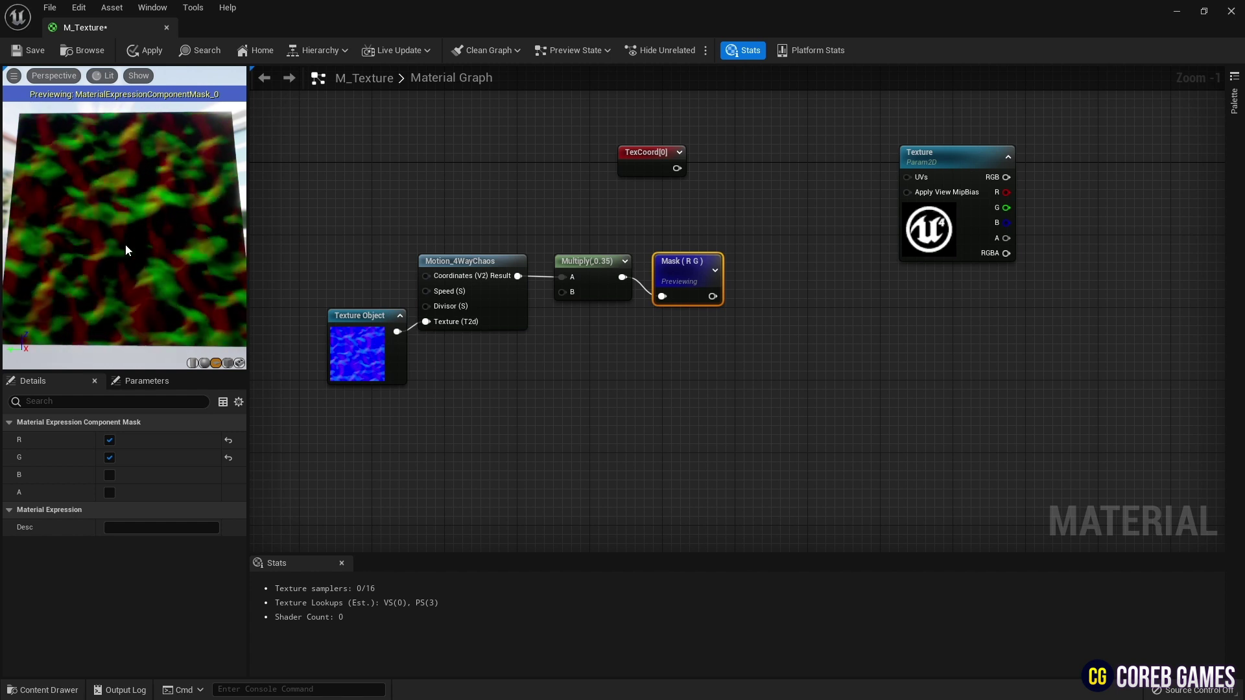
pyautogui.rightClick(697, 272)
pyautogui.click(765, 308)
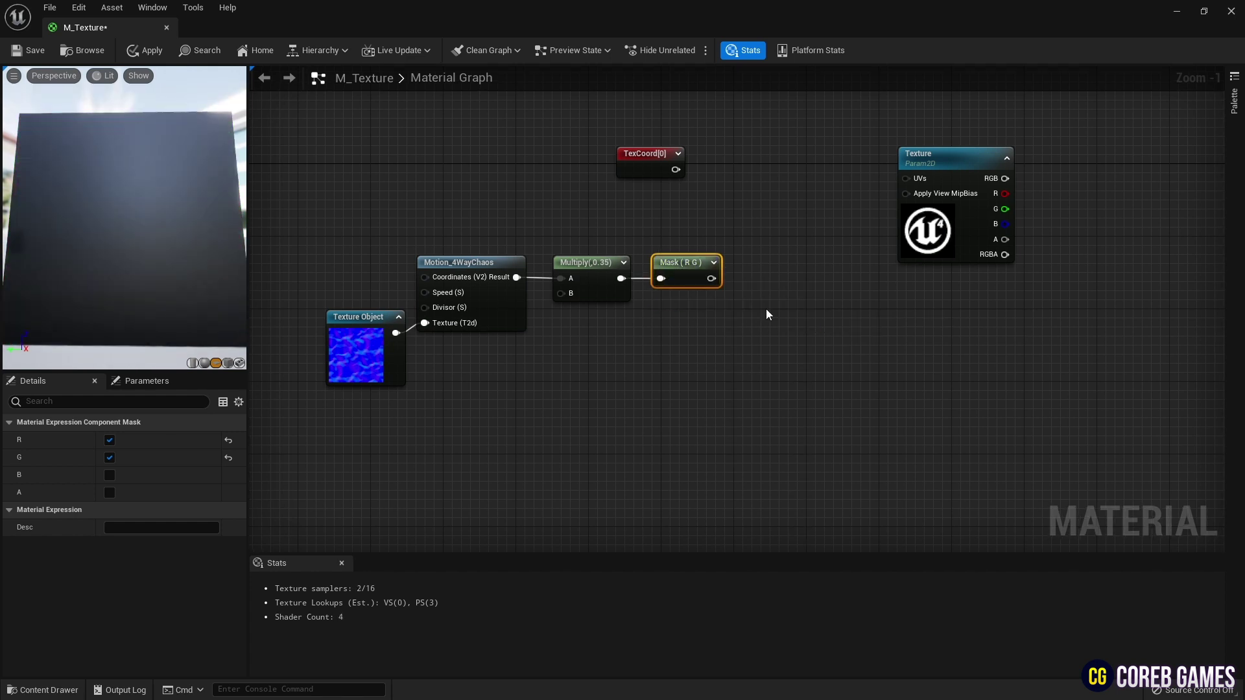
# Step: Shift the Multiply and Mask nodes left and place an Add node
pyautogui.moveTo(696, 236); pyautogui.dragTo(618, 270)
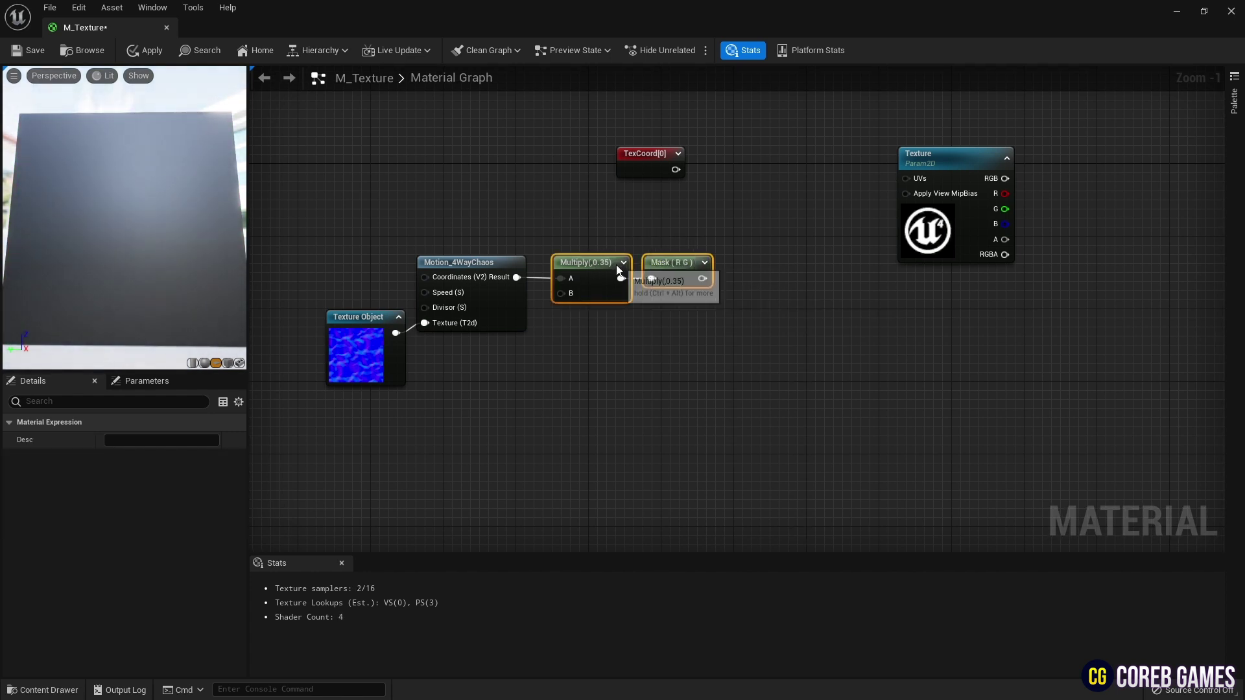
pyautogui.click(753, 221)
pyautogui.moveTo(751, 220); pyautogui.dragTo(705, 288, button='right')
pyautogui.click(732, 230)
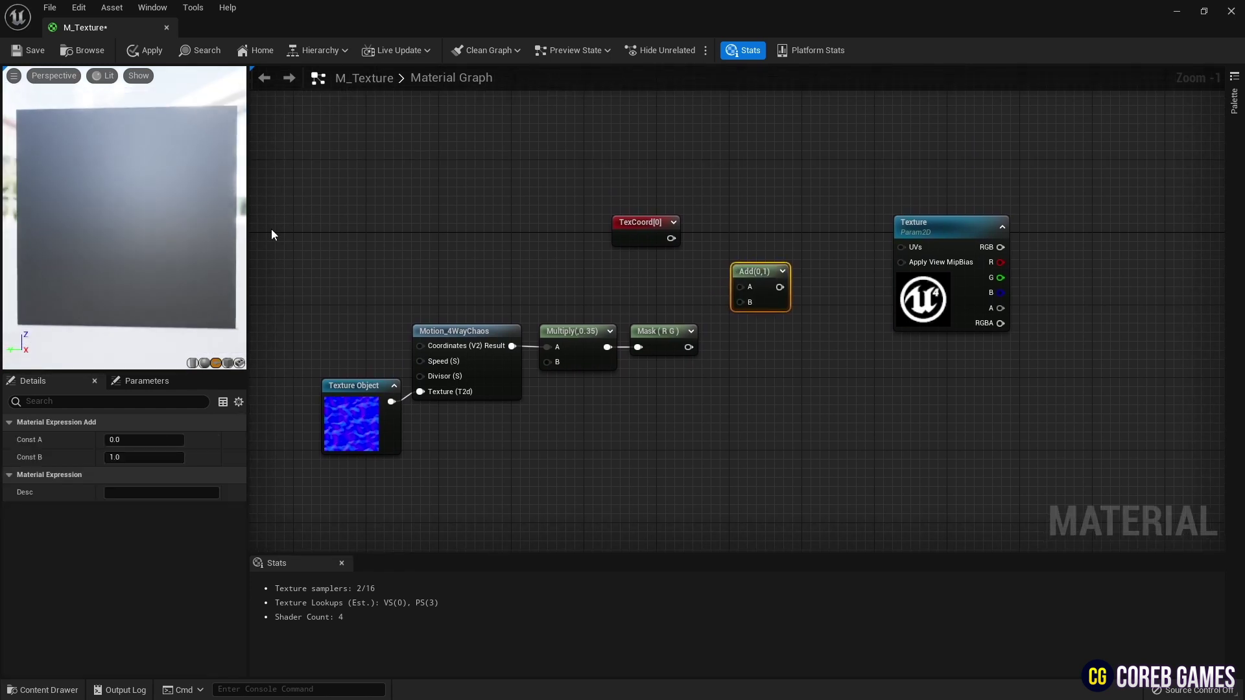
# Step: Preview the TexCoord[0] UV gradient and the Add node output
pyautogui.rightClick(642, 233)
pyautogui.click(662, 245)
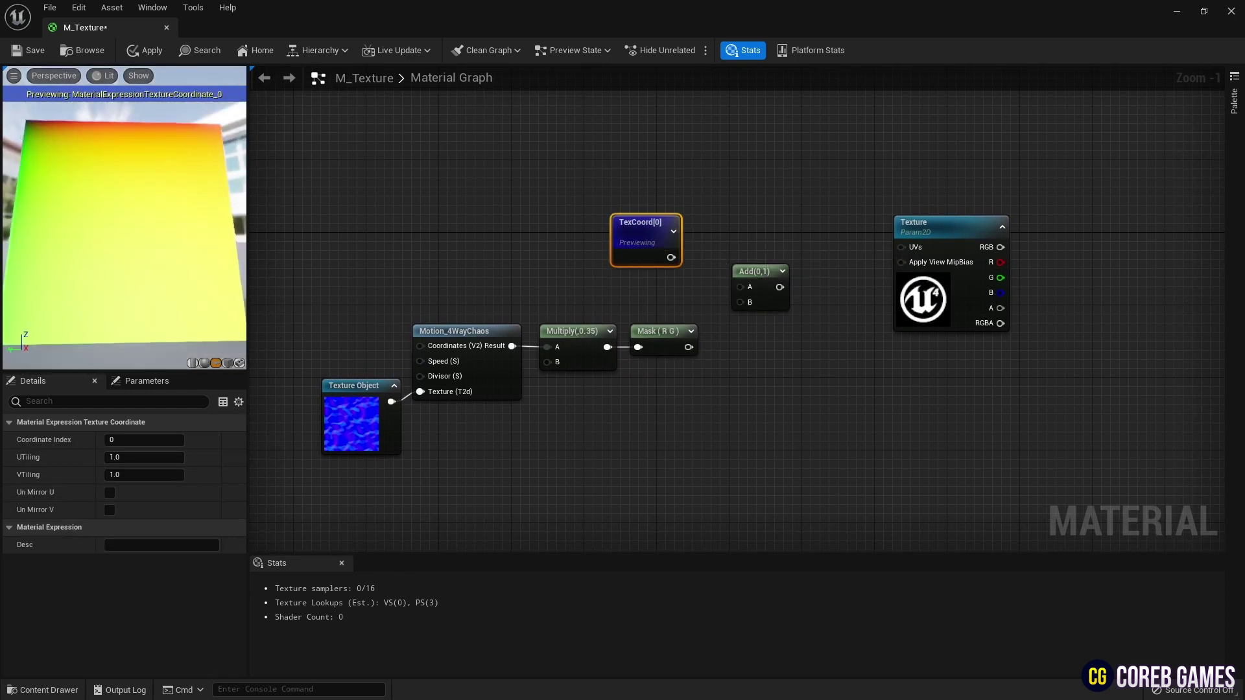
pyautogui.moveTo(165, 190); pyautogui.dragTo(80, 229)
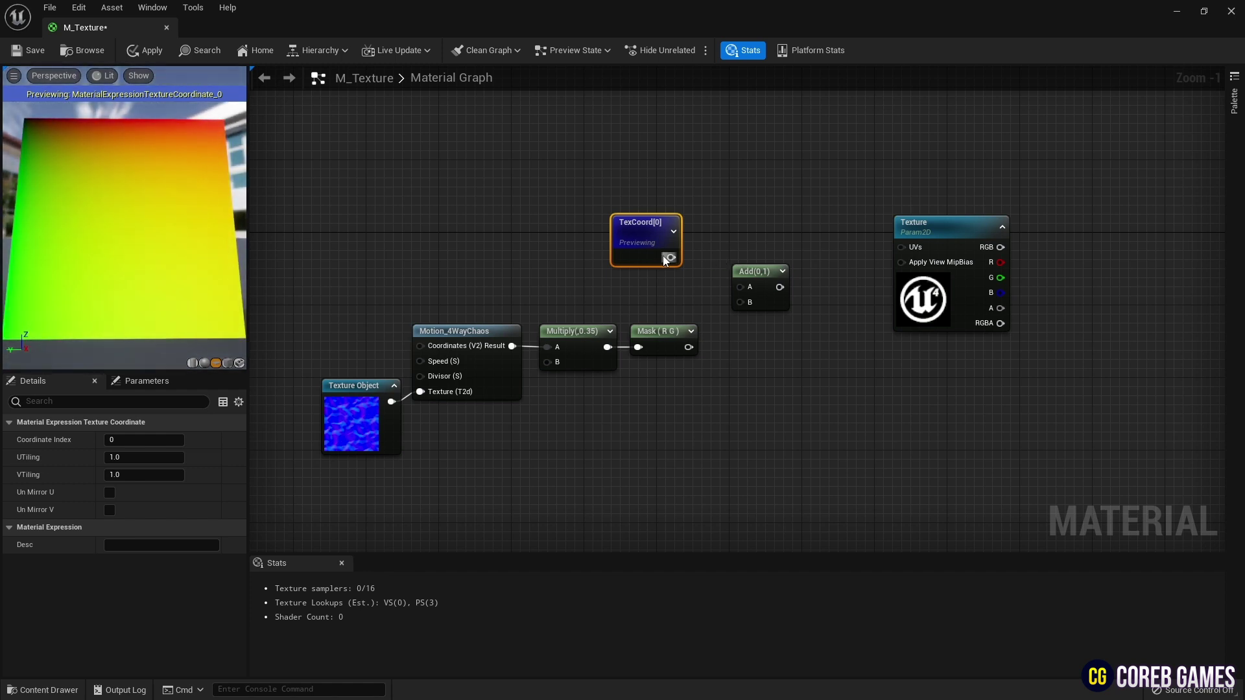
pyautogui.rightClick(758, 276)
pyautogui.click(795, 297)
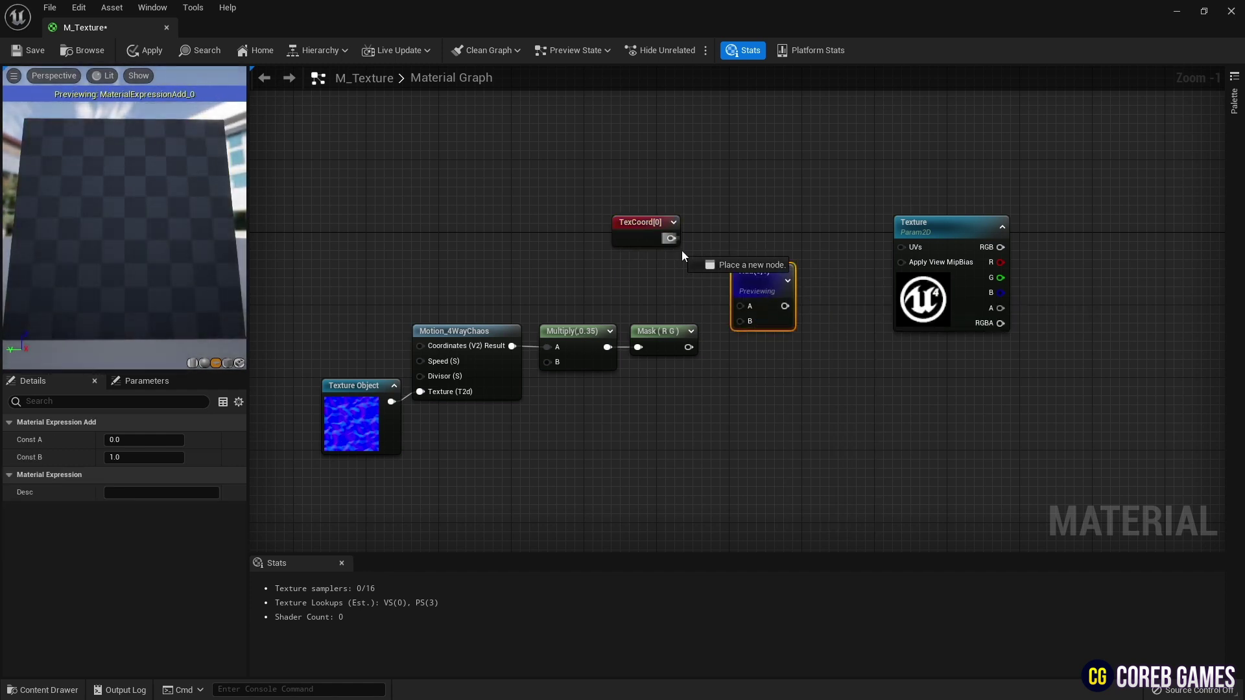
# Step: Wire TexCoord[0] into Add's A input and the Mask output into B
pyautogui.moveTo(670, 238); pyautogui.dragTo(740, 306)
pyautogui.moveTo(688, 346); pyautogui.dragTo(739, 322)
pyautogui.moveTo(764, 269); pyautogui.dragTo(753, 238)
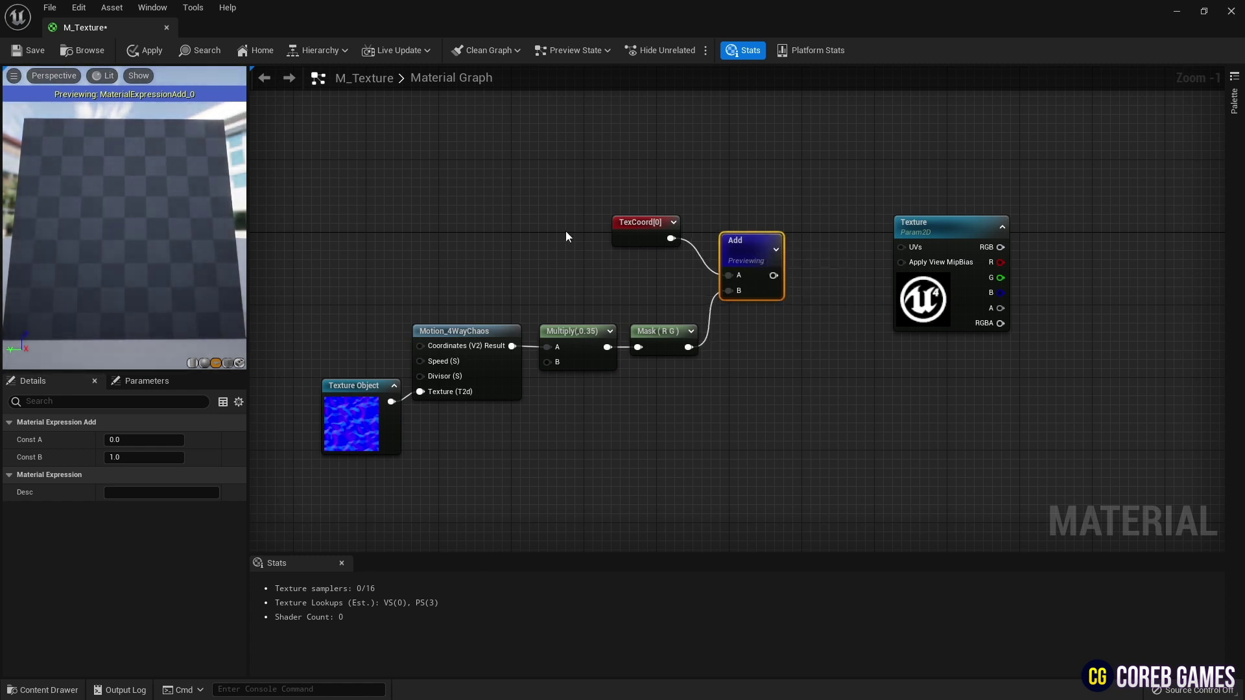
pyautogui.moveTo(117, 195); pyautogui.dragTo(2, 187)
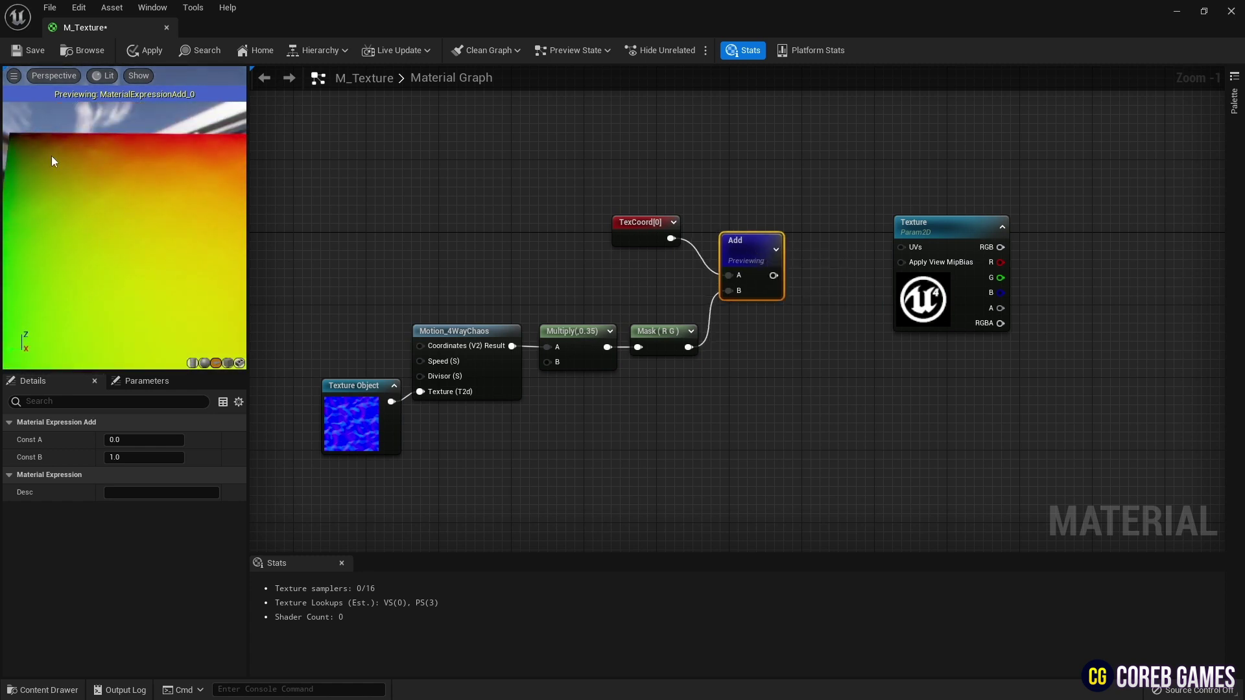
pyautogui.moveTo(155, 223); pyautogui.dragTo(39, 229)
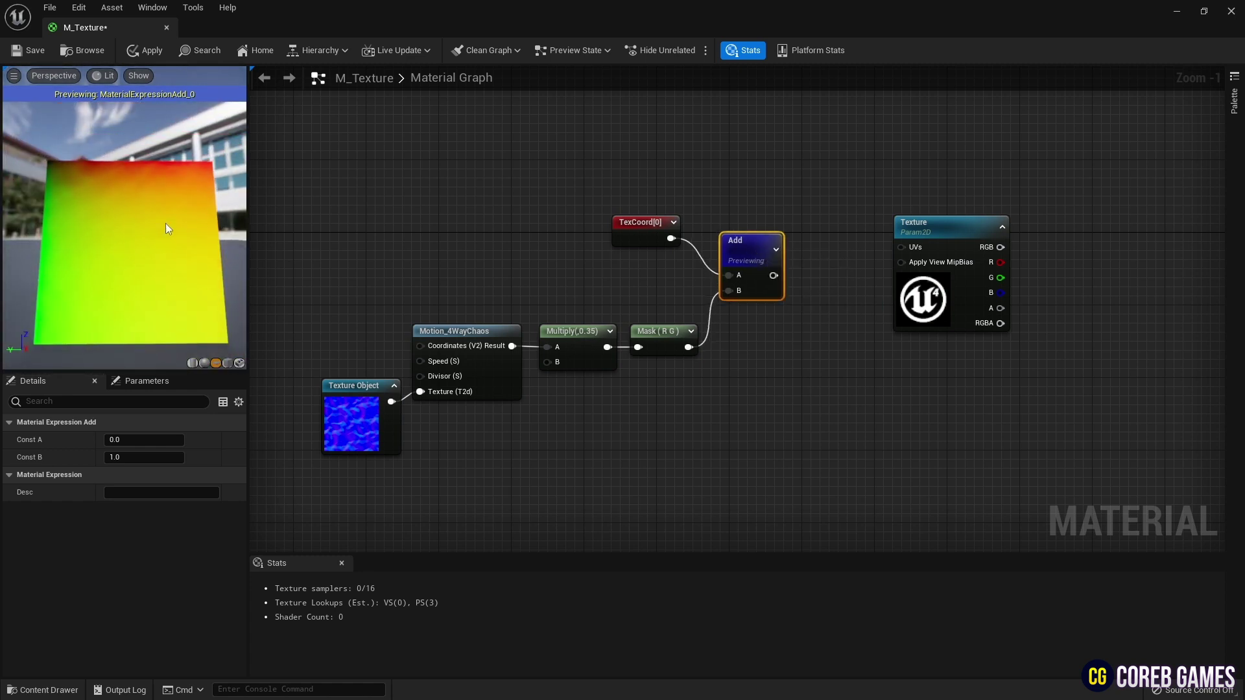
# Step: Connect the Add output to the Texture parameter's UVs and preview the texture
pyautogui.rightClick(739, 244)
pyautogui.click(797, 269)
pyautogui.moveTo(752, 257)
pyautogui.mouseDown()
pyautogui.moveTo(901, 247)
pyautogui.moveTo(843, 239)
pyautogui.mouseUp()
pyautogui.moveTo(840, 240); pyautogui.dragTo(785, 230, button='right')
pyautogui.rightClick(785, 230)
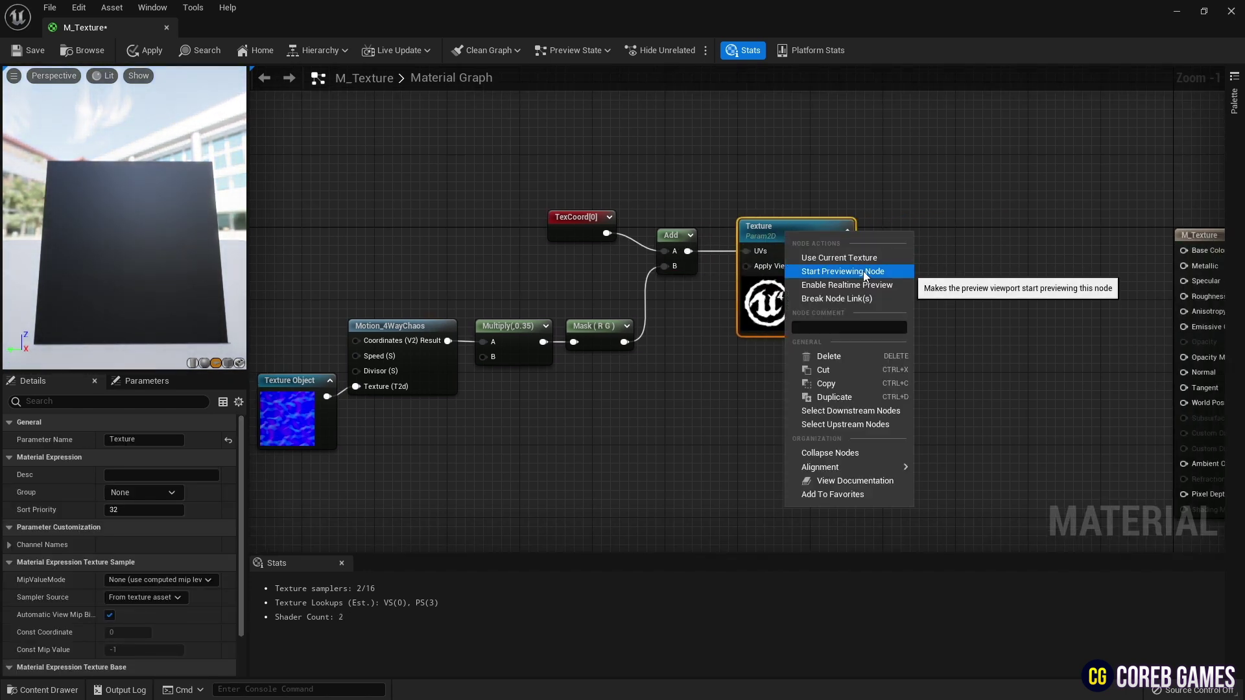
pyautogui.click(863, 272)
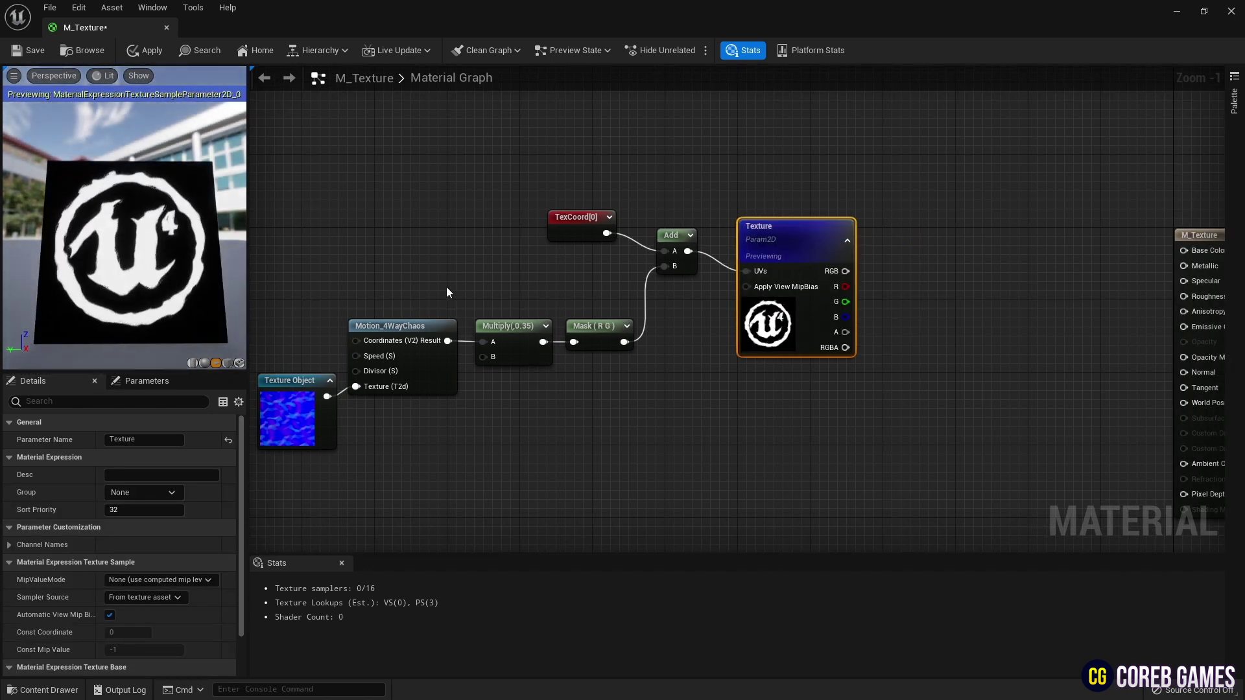
pyautogui.moveTo(294, 196); pyautogui.dragTo(345, 185, button='right')
# Step: Move all nodes toward the material output and apply the current UE4 logo texture
pyautogui.hotkey('ctrl', 'a')
pyautogui.moveTo(809, 234); pyautogui.dragTo(674, 247, button='right')
pyautogui.rightClick(673, 248)
pyautogui.click(731, 269)
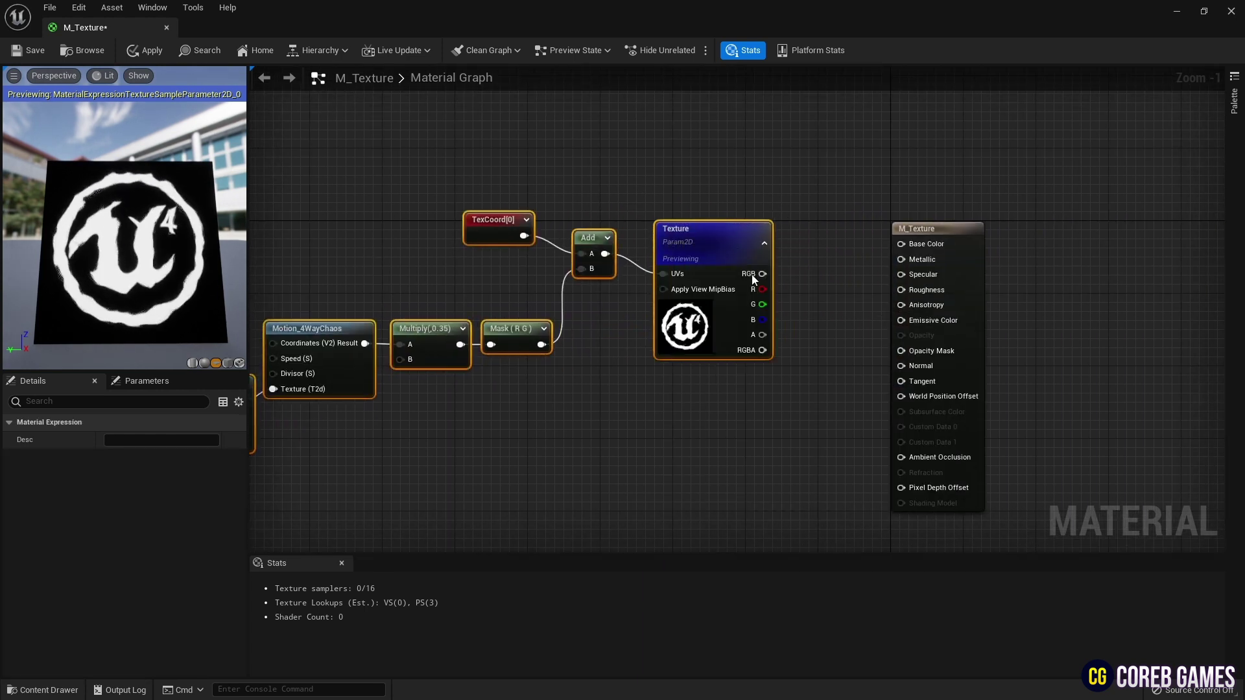
pyautogui.rightClick(717, 242)
pyautogui.click(799, 283)
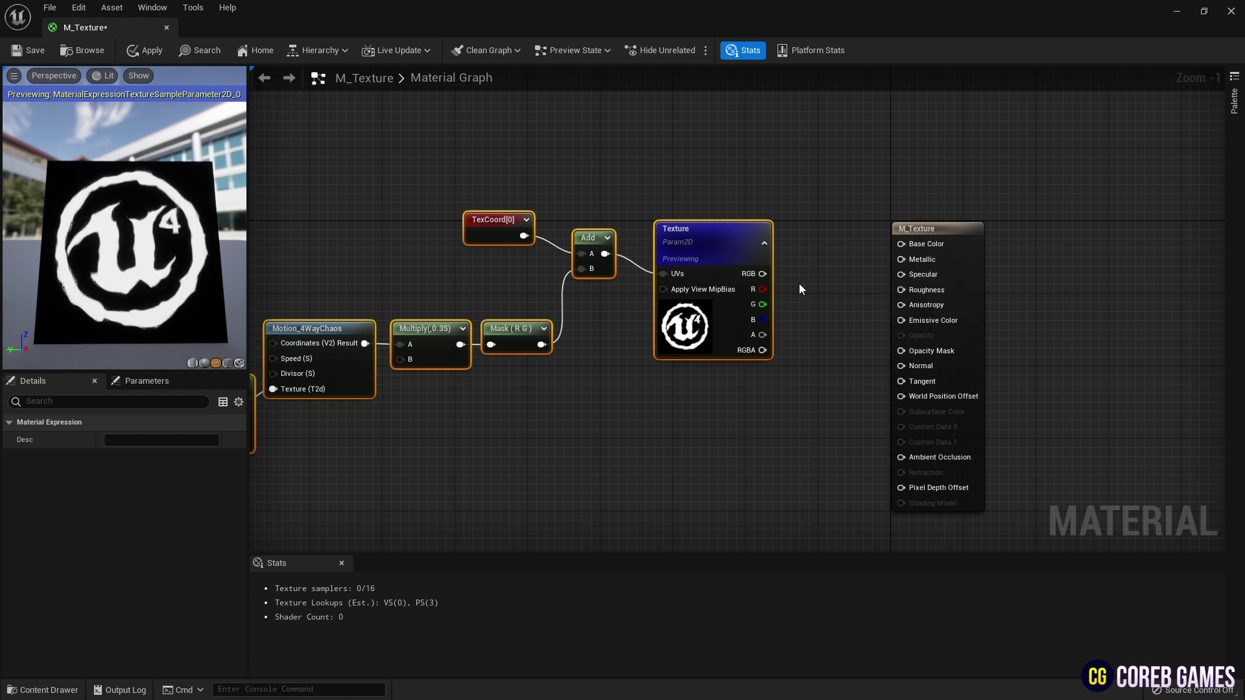
# Step: Stop previewing the Texture parameter and wire its RGB into Base Color
pyautogui.rightClick(723, 232)
pyautogui.click(769, 269)
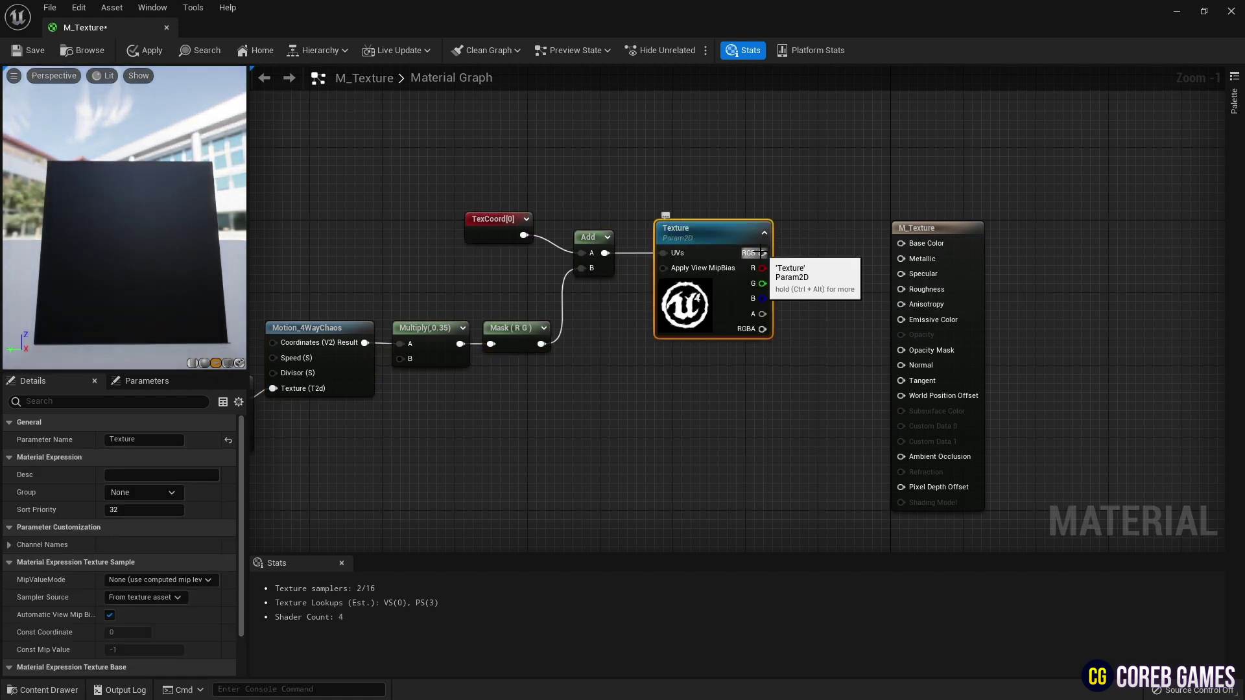
pyautogui.moveTo(762, 252); pyautogui.dragTo(961, 240)
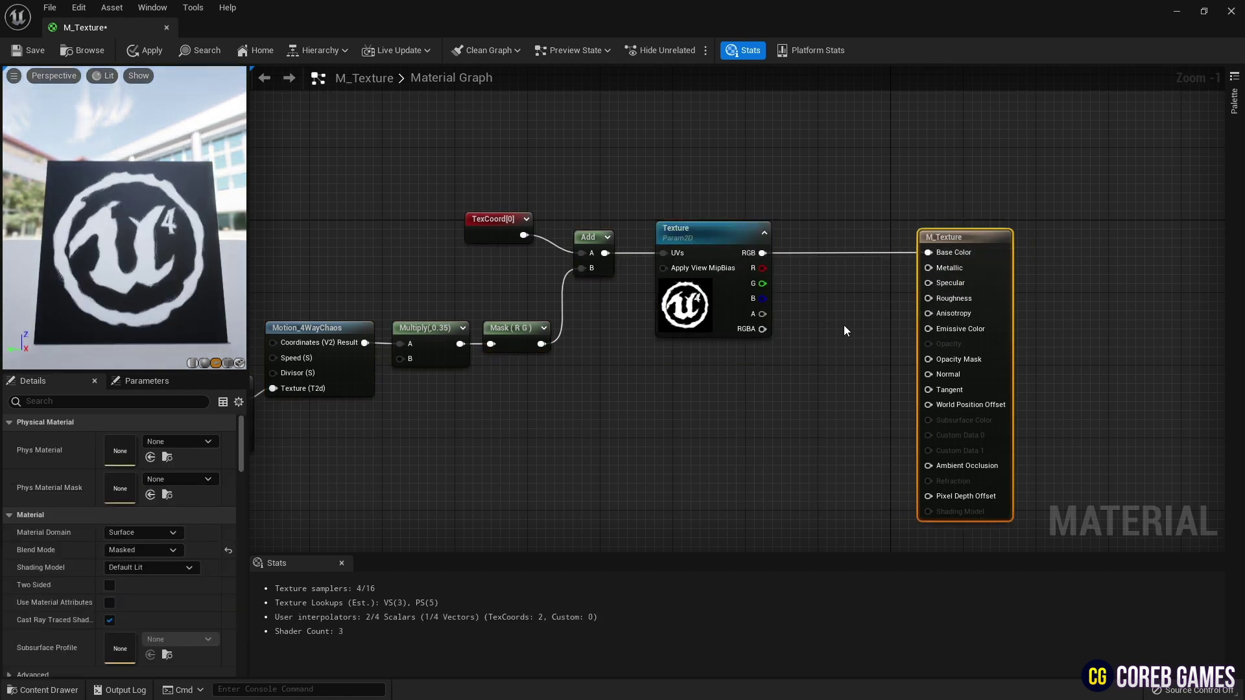
pyautogui.click(829, 281)
# Step: Add constants 1 and 0.2 and connect them to Metallic and Roughness
pyautogui.click(826, 336)
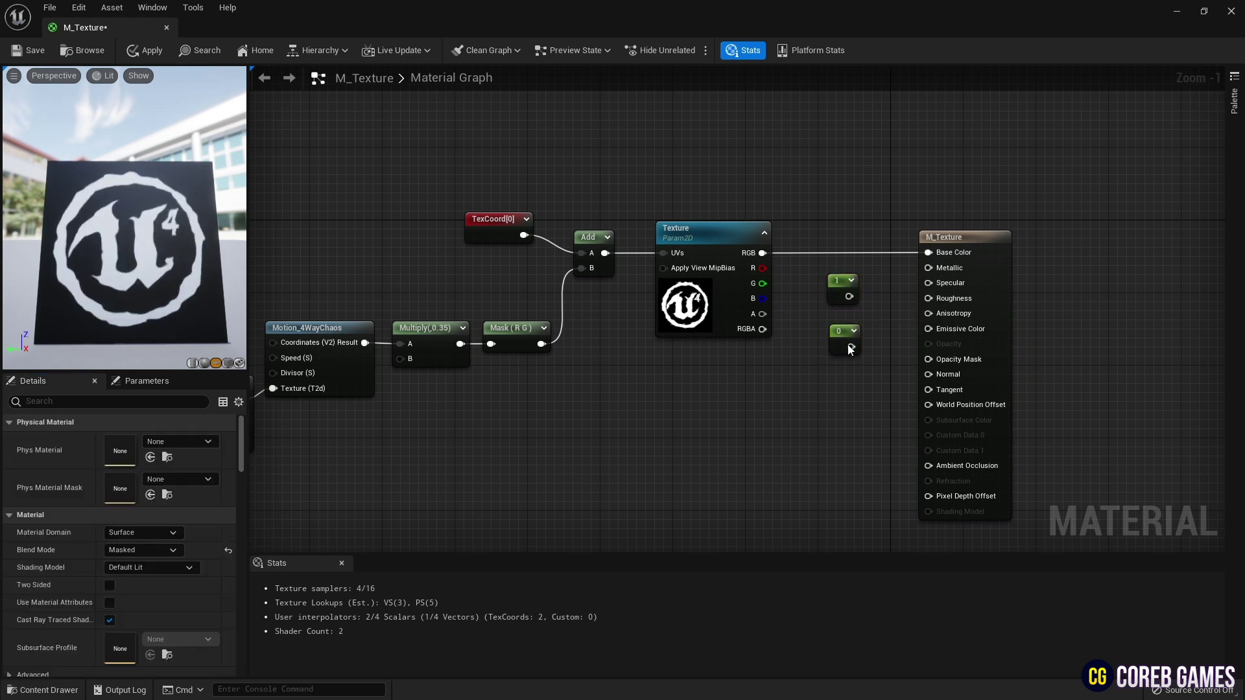
pyautogui.click(144, 440)
pyautogui.write('0.2')
pyautogui.press('Return')
pyautogui.moveTo(850, 295)
pyautogui.mouseDown()
pyautogui.moveTo(929, 268)
pyautogui.moveTo(930, 299)
pyautogui.mouseUp()
pyautogui.click(820, 396)
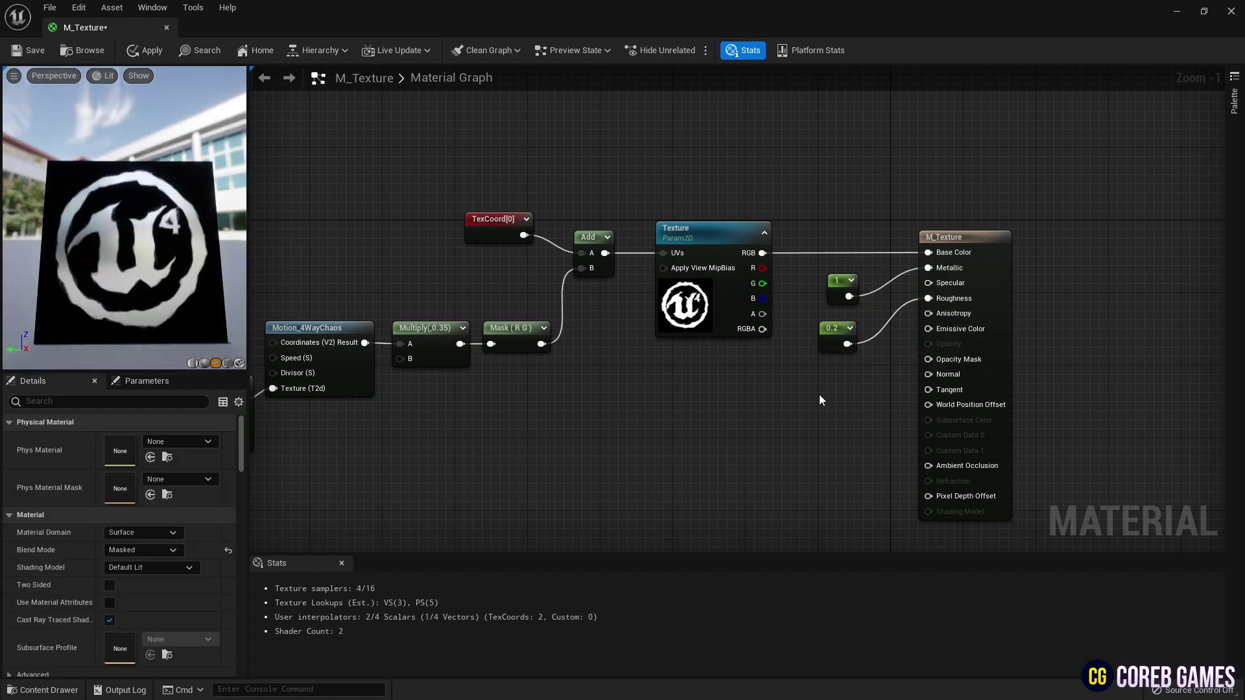
# Step: Add a StaticSwitchParameter named Opacity to the graph
pyautogui.rightClick(720, 381)
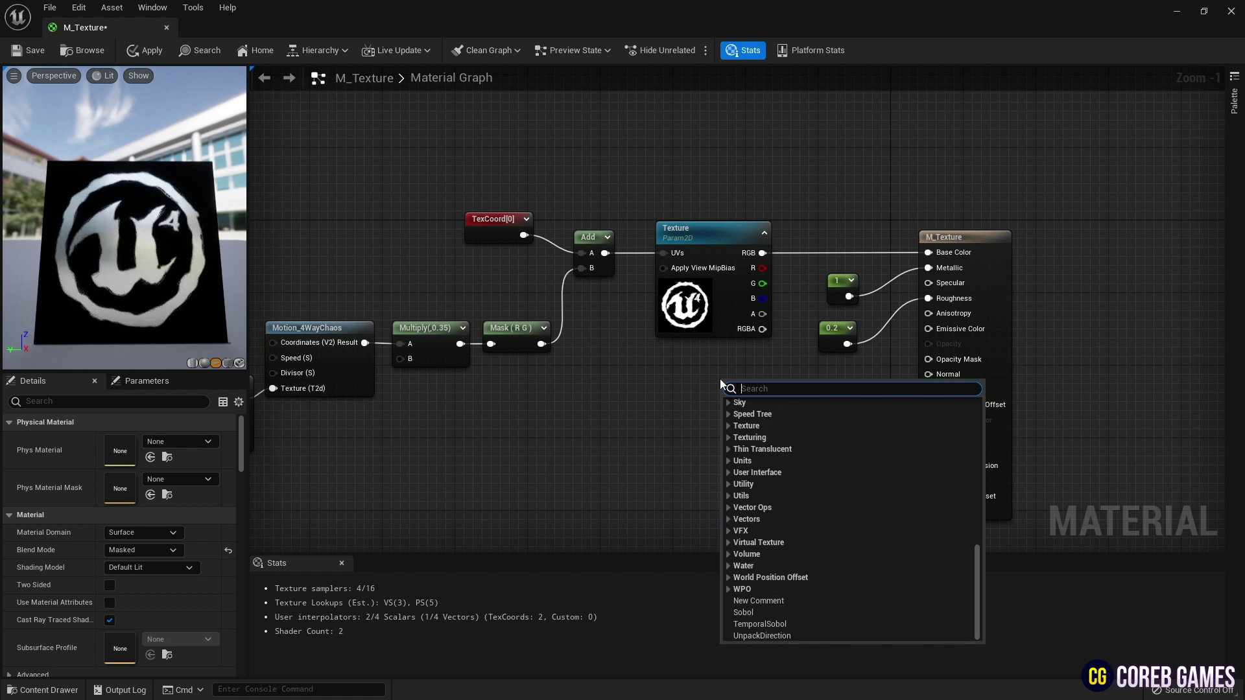
pyautogui.write('switch p')
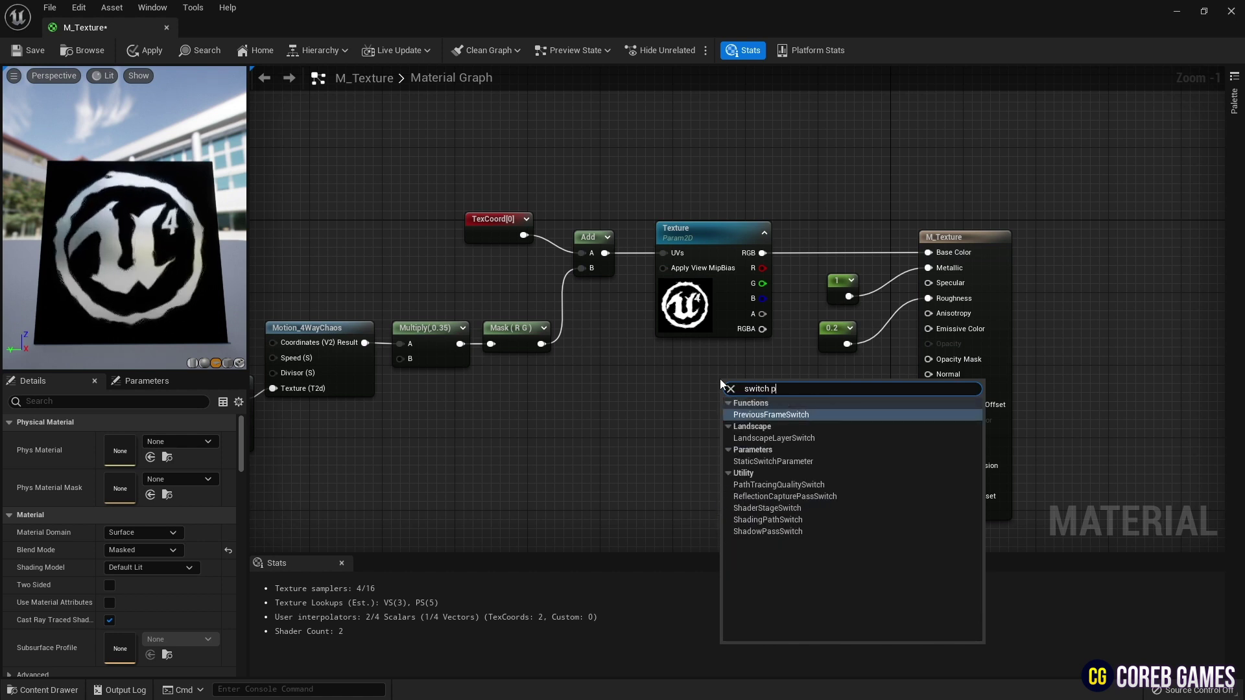
pyautogui.click(782, 463)
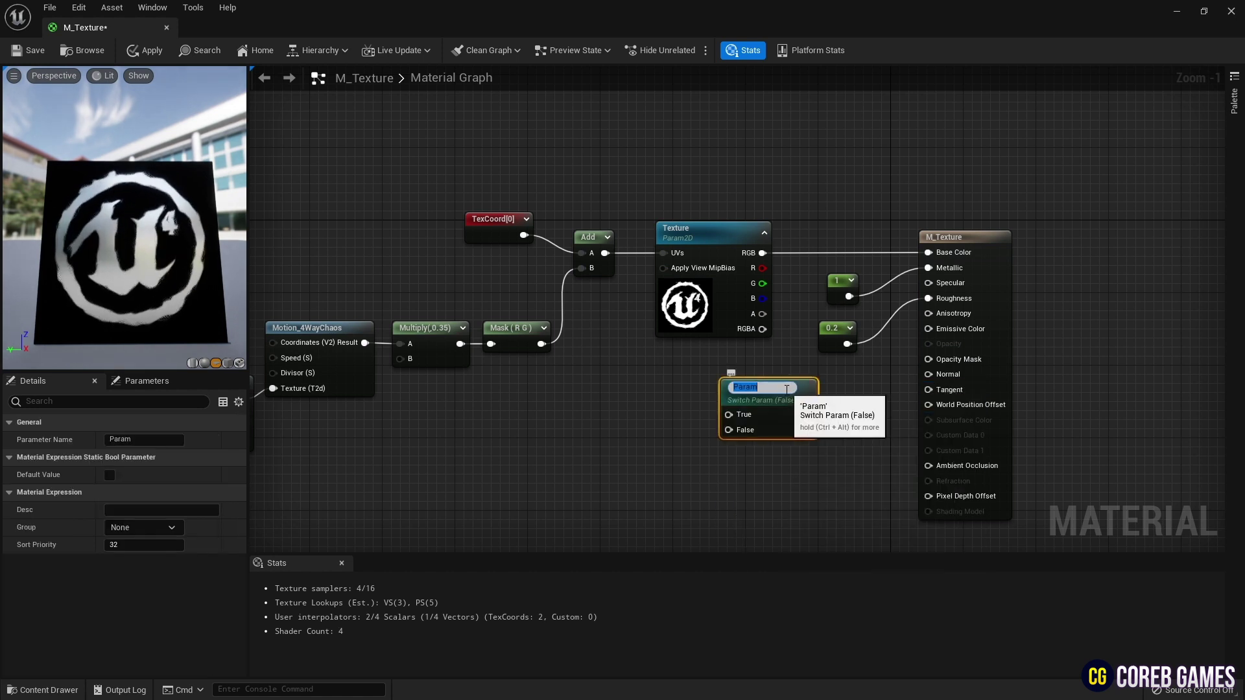
pyautogui.write('Opacity')
pyautogui.press('Return')
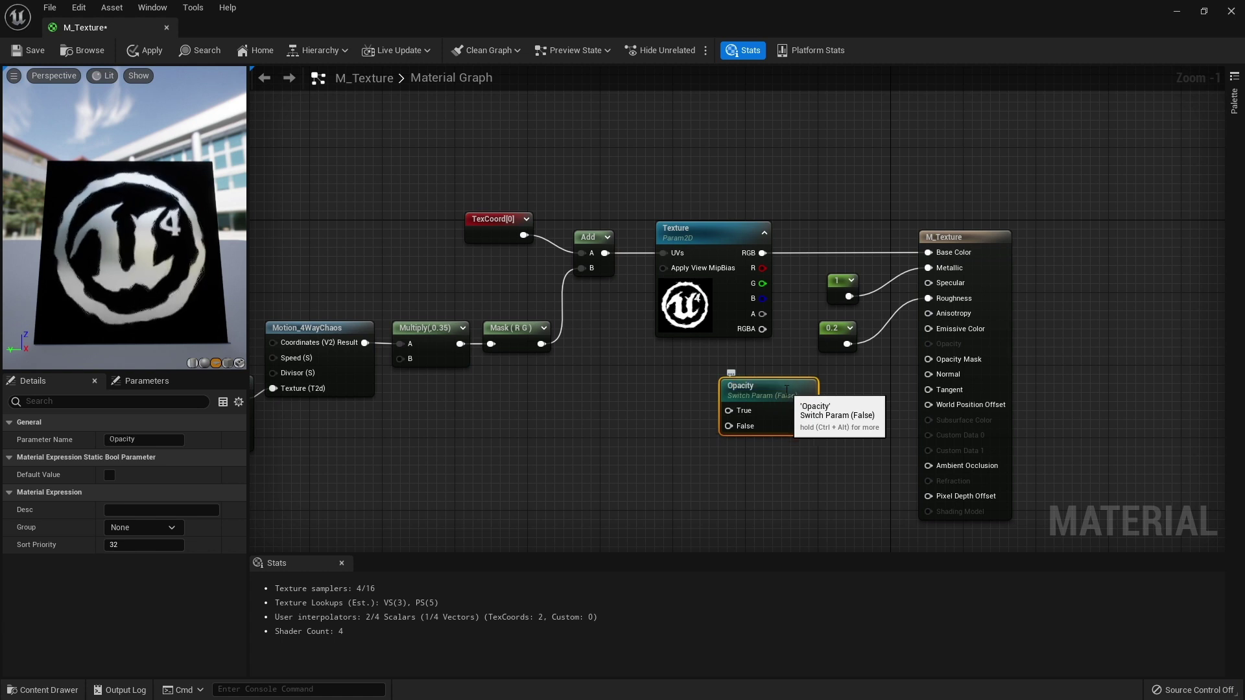
pyautogui.moveTo(780, 392); pyautogui.dragTo(844, 399)
# Step: Feed a Constant 1 into the switch's False input and the texture's red channel into True
pyautogui.click(715, 441)
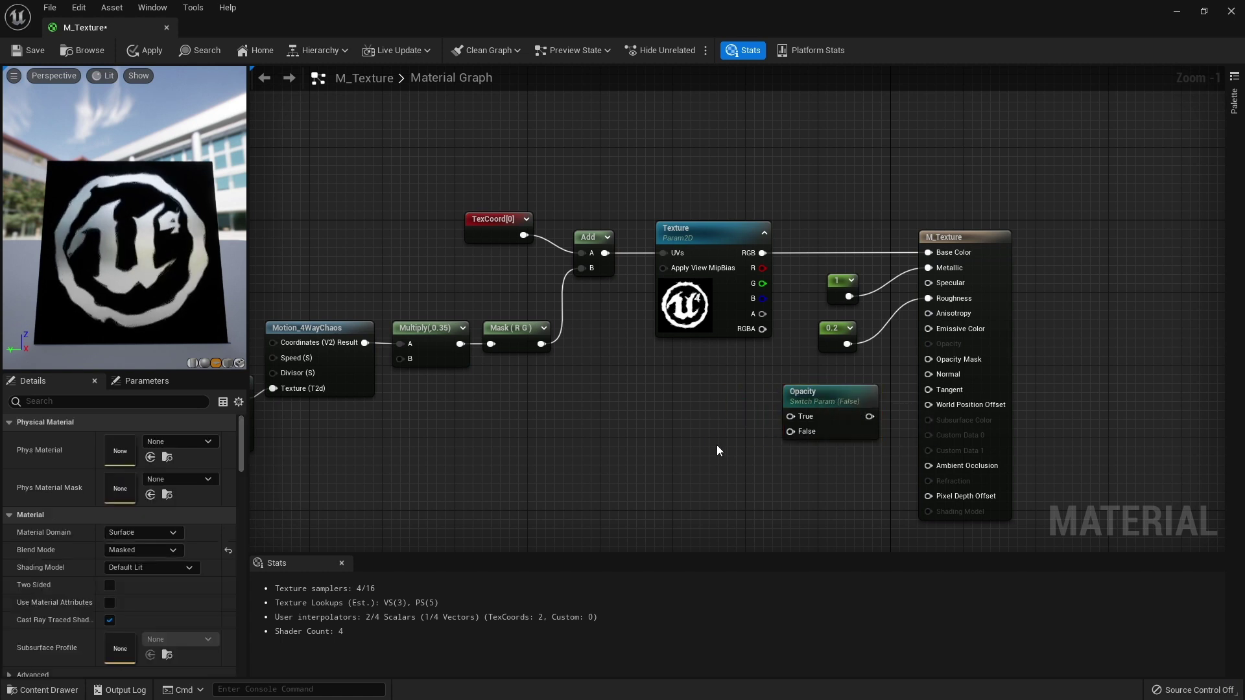
pyautogui.write('11')
pyautogui.click(811, 456)
pyautogui.moveTo(731, 470); pyautogui.dragTo(789, 431)
pyautogui.moveTo(764, 269); pyautogui.dragTo(790, 416)
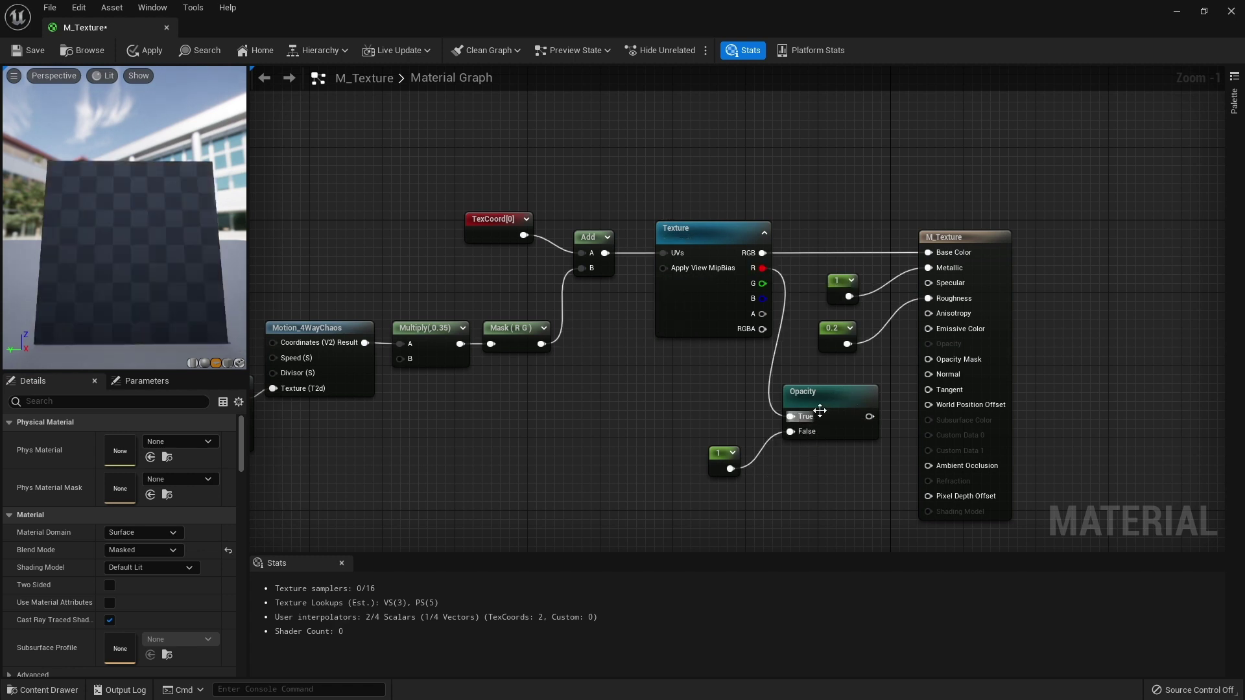
# Step: Connect the Opacity switch output to Opacity Mask and tidy the node positions
pyautogui.moveTo(870, 417)
pyautogui.mouseDown()
pyautogui.moveTo(923, 333)
pyautogui.moveTo(928, 359)
pyautogui.mouseUp()
pyautogui.moveTo(1018, 317); pyautogui.dragTo(976, 275, button='right')
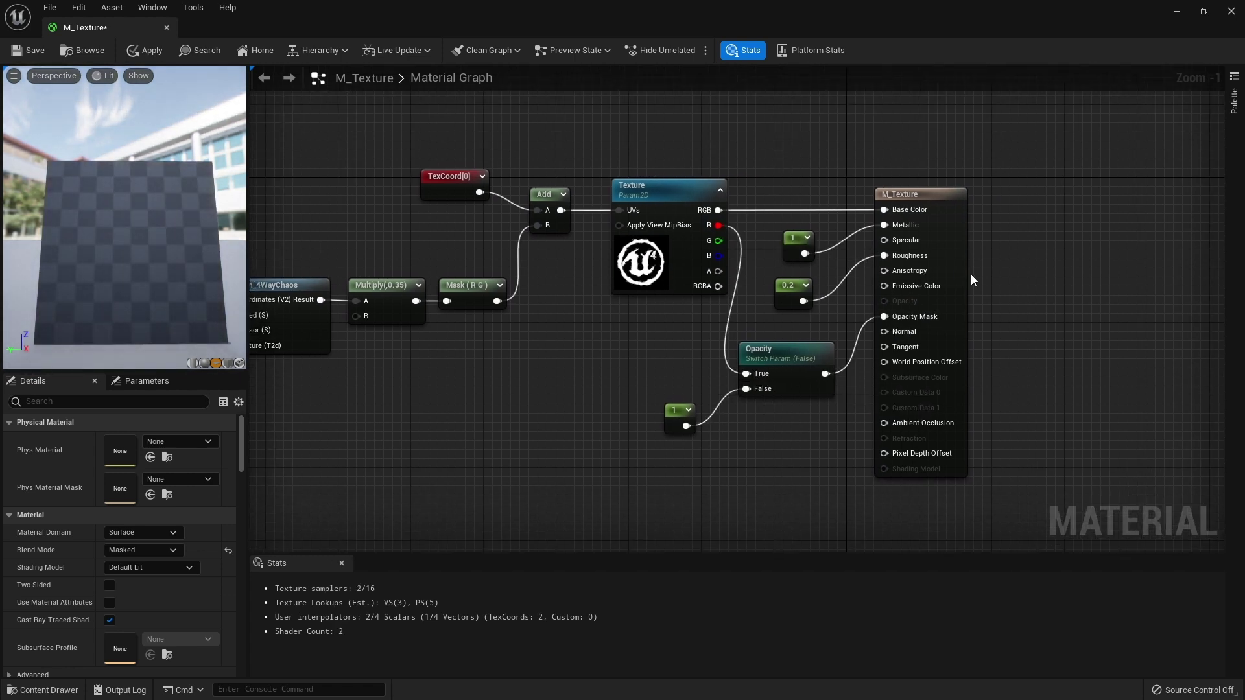
pyautogui.click(983, 282)
pyautogui.moveTo(983, 283); pyautogui.dragTo(1002, 282)
pyautogui.moveTo(807, 357); pyautogui.dragTo(834, 358)
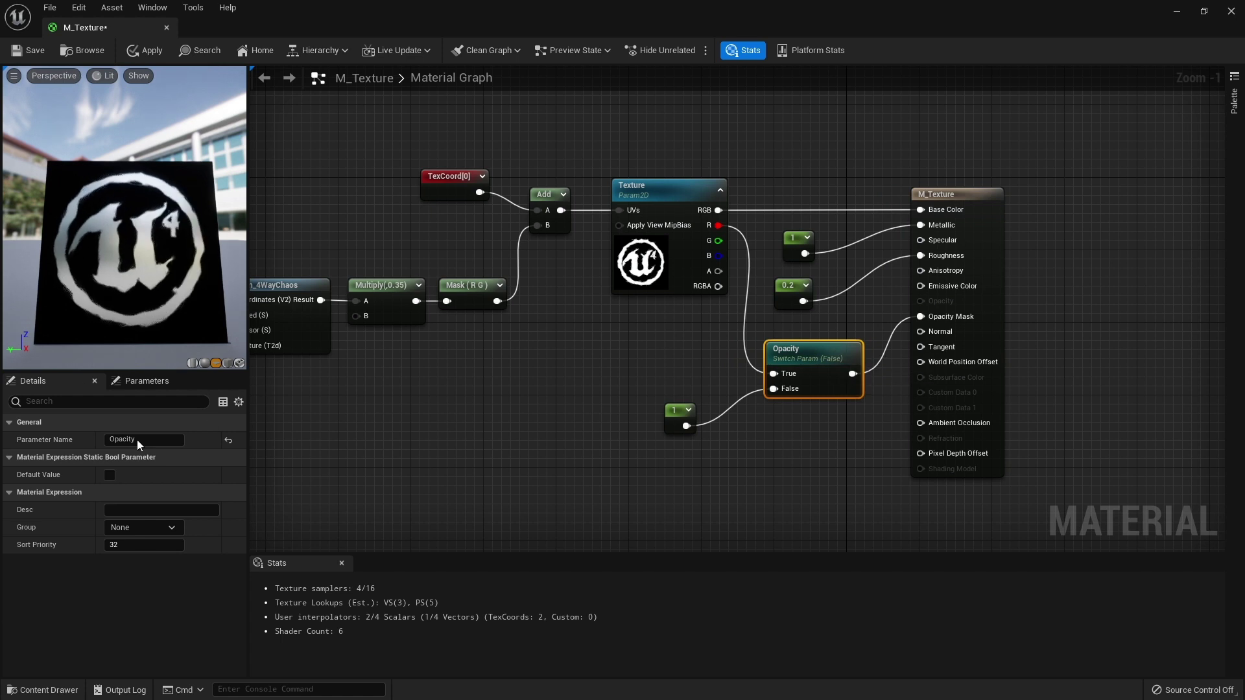
# Step: Toggle the Opacity switch's Default Value to True and back to False
pyautogui.click(597, 420)
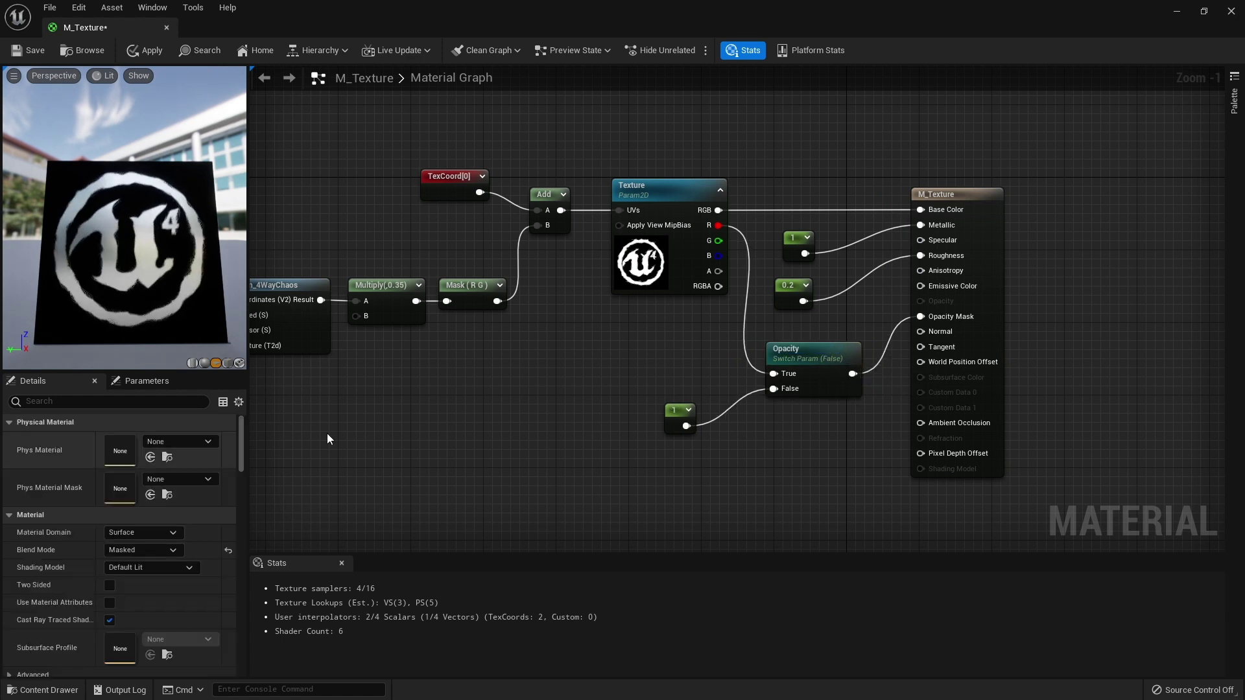
pyautogui.click(826, 369)
pyautogui.click(109, 475)
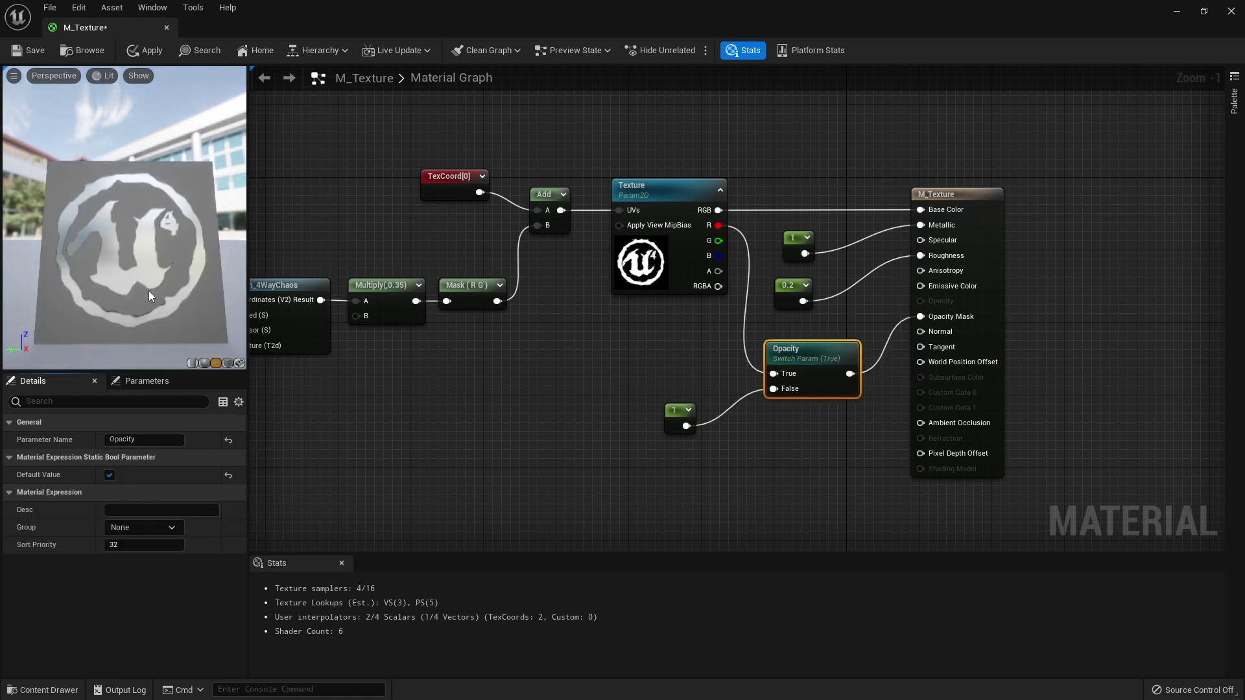
pyautogui.click(109, 475)
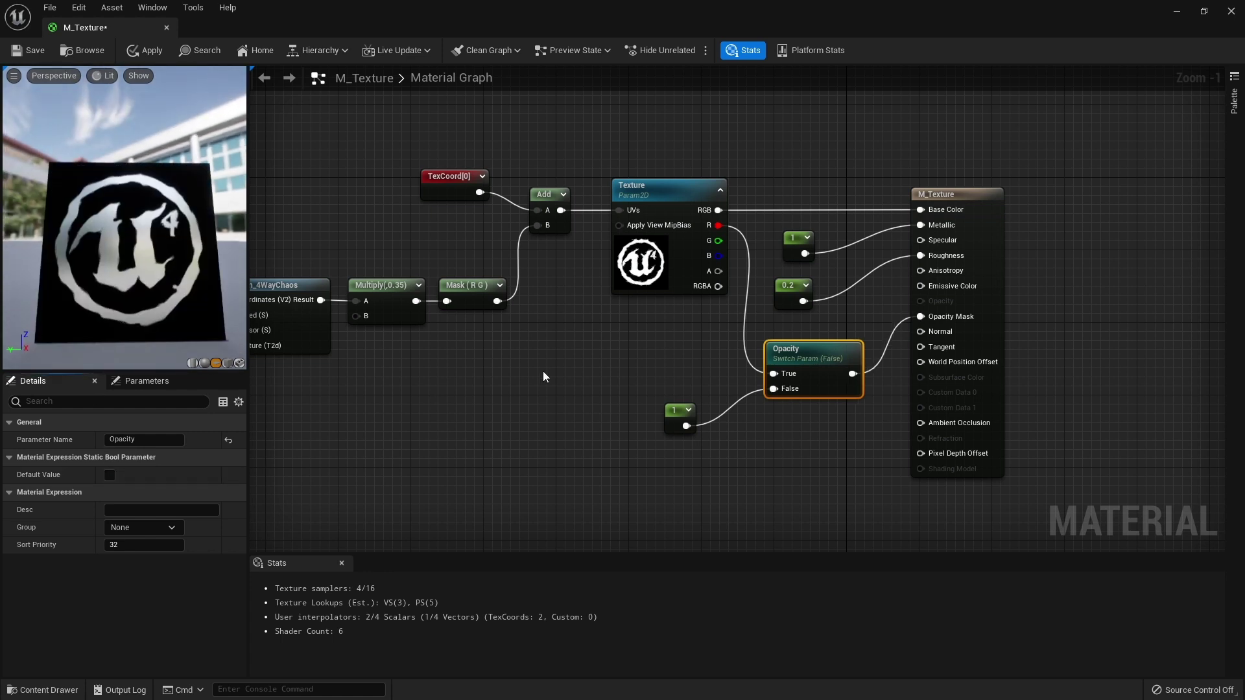
# Step: Save M_Texture, close its editor, and create a material instance of it in FirstPerson
pyautogui.click(29, 49)
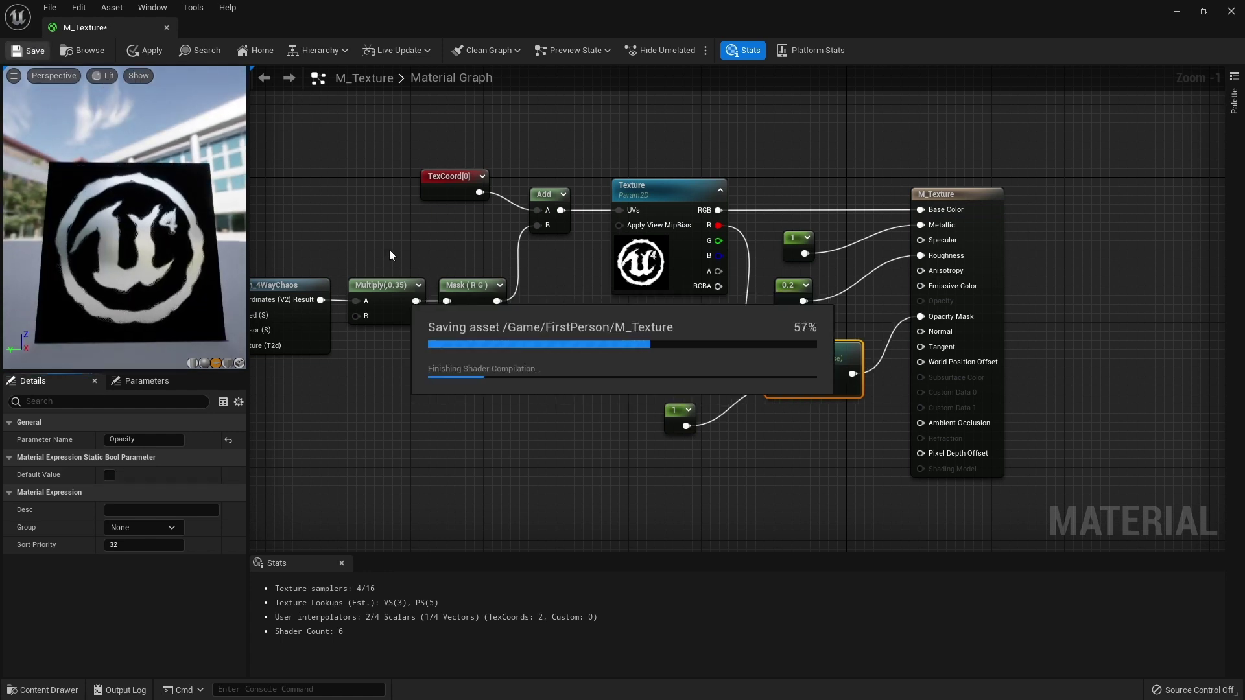
pyautogui.click(166, 28)
pyautogui.click(44, 689)
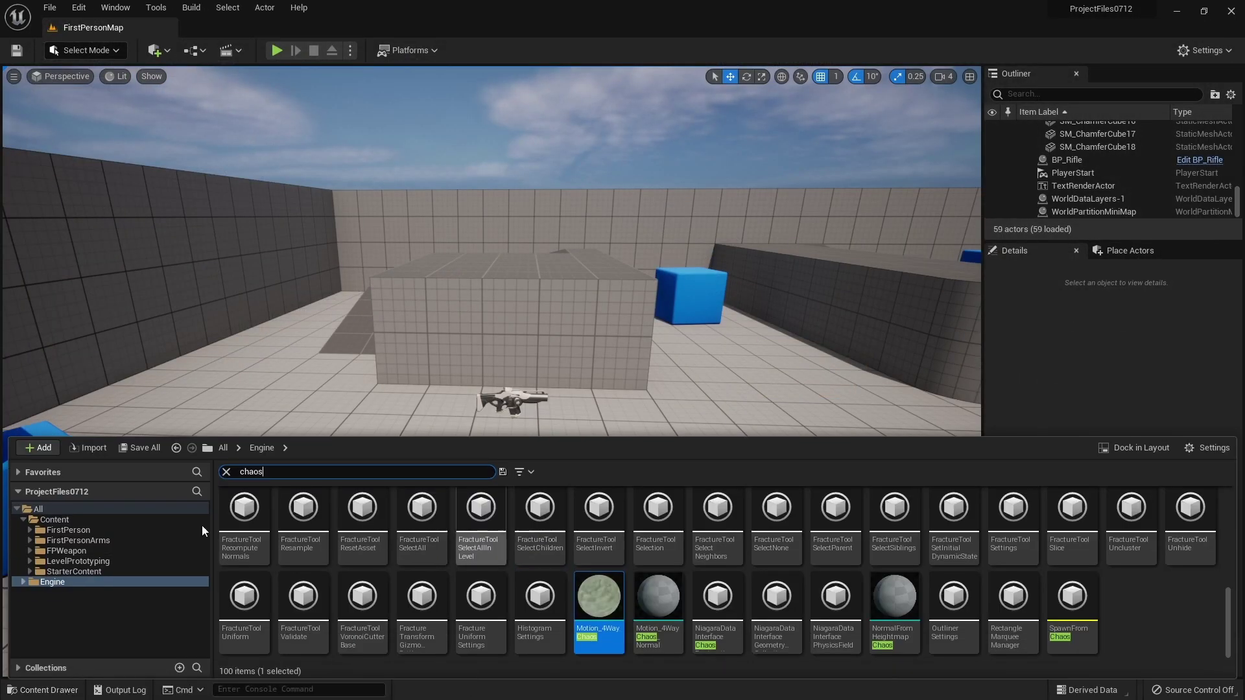
pyautogui.press('BackSpace')
pyautogui.click(128, 528)
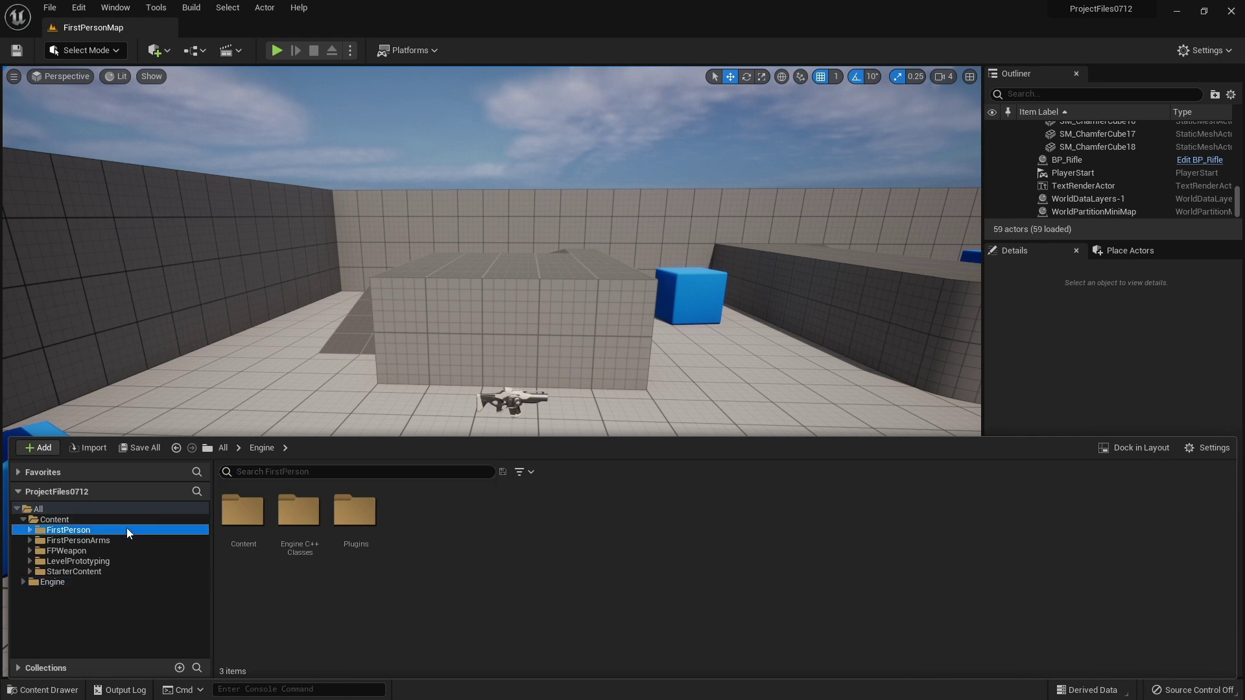
pyautogui.rightClick(367, 516)
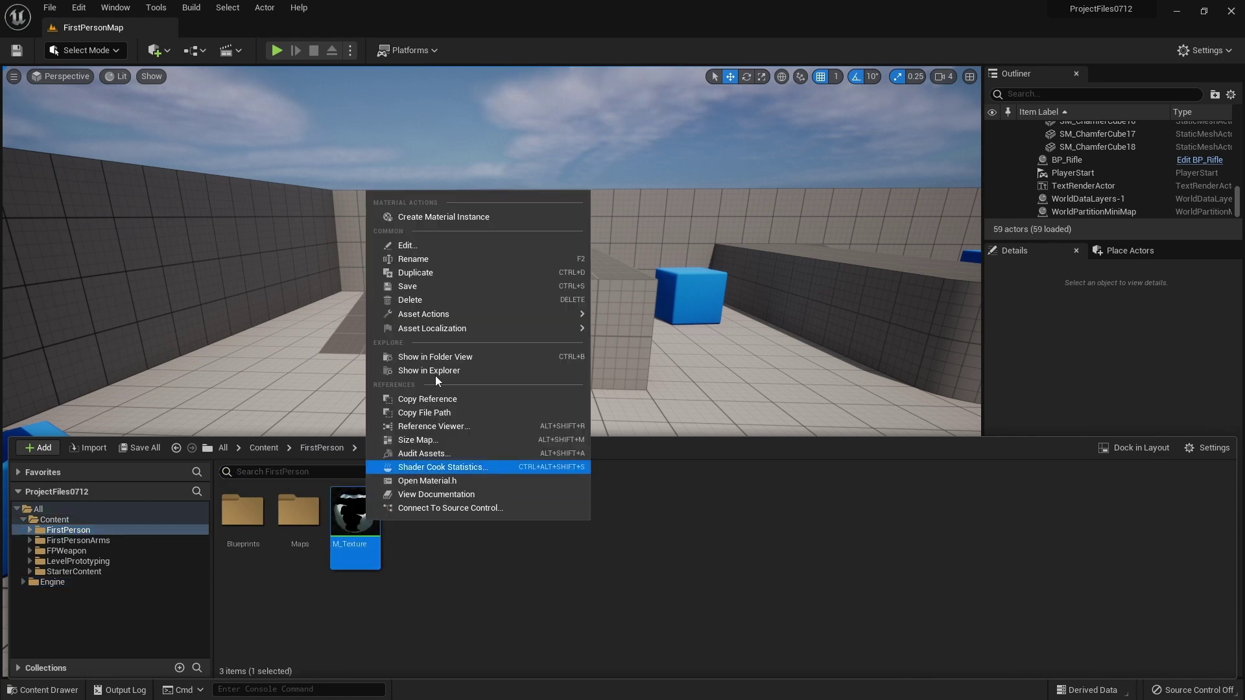
pyautogui.click(485, 217)
# Step: Add a Plane actor from Place Actors in front of the wall
pyautogui.moveTo(487, 341); pyautogui.dragTo(545, 331, button='right')
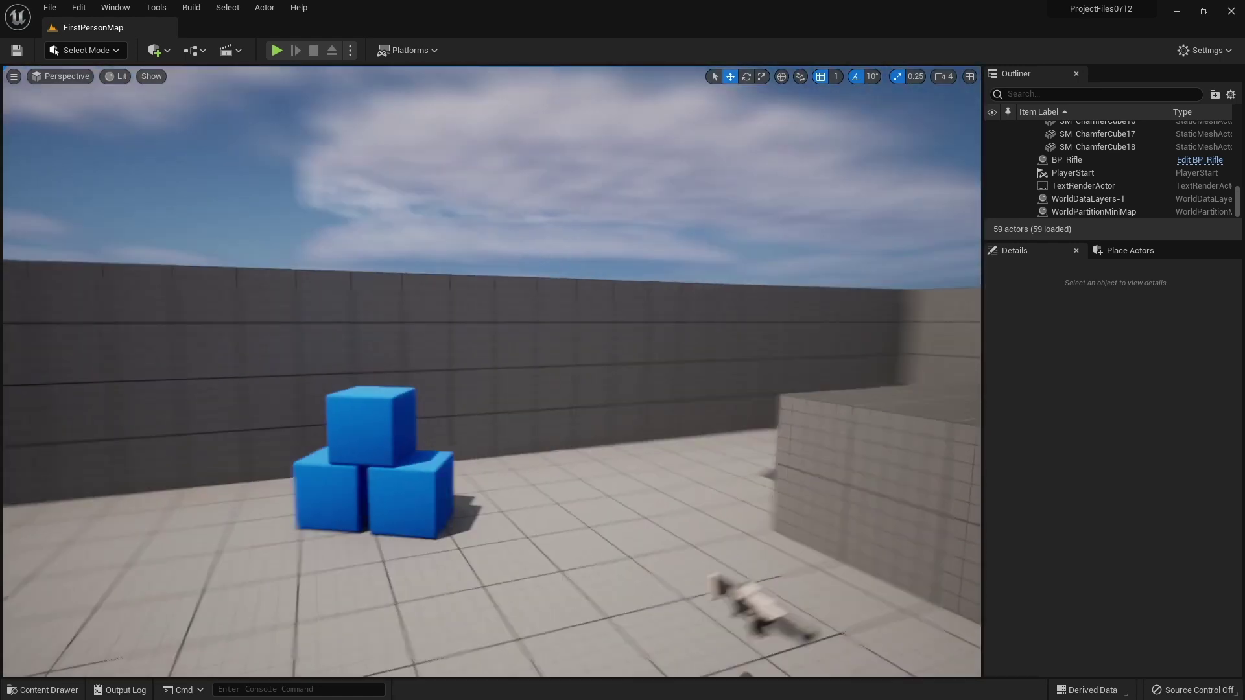
pyautogui.moveTo(487, 370); pyautogui.dragTo(330, 370, button='right')
pyautogui.click(1126, 252)
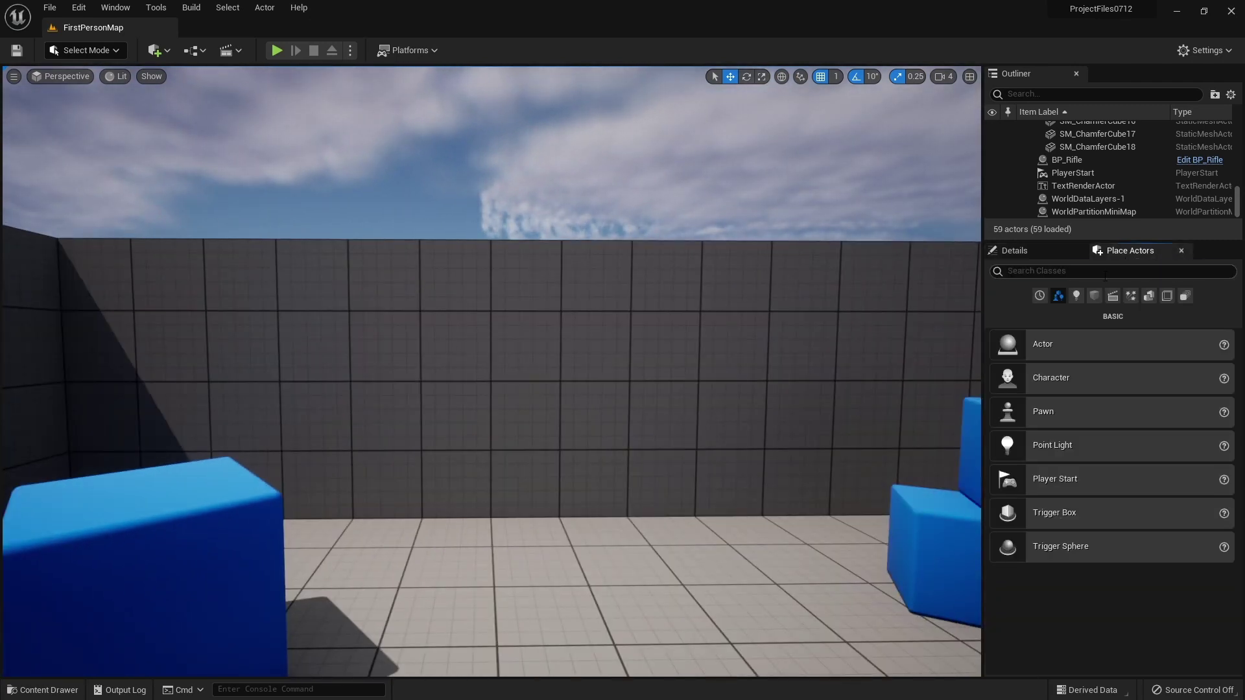
pyautogui.write('plane')
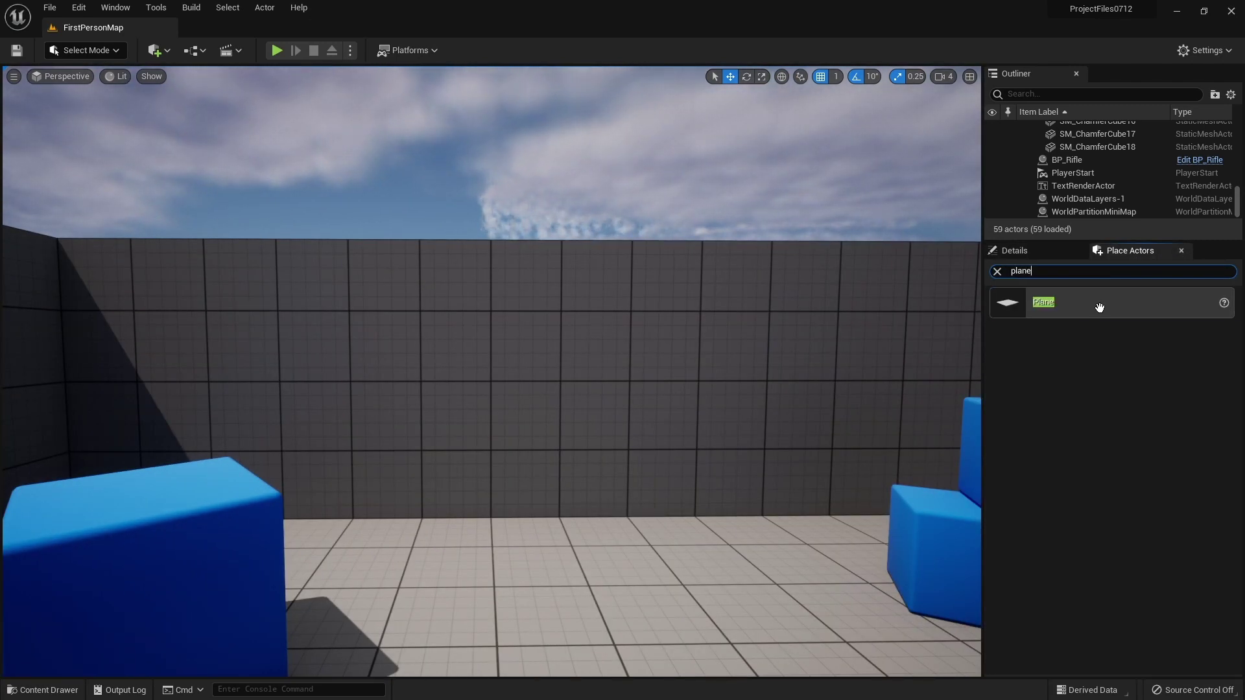
pyautogui.click(1014, 252)
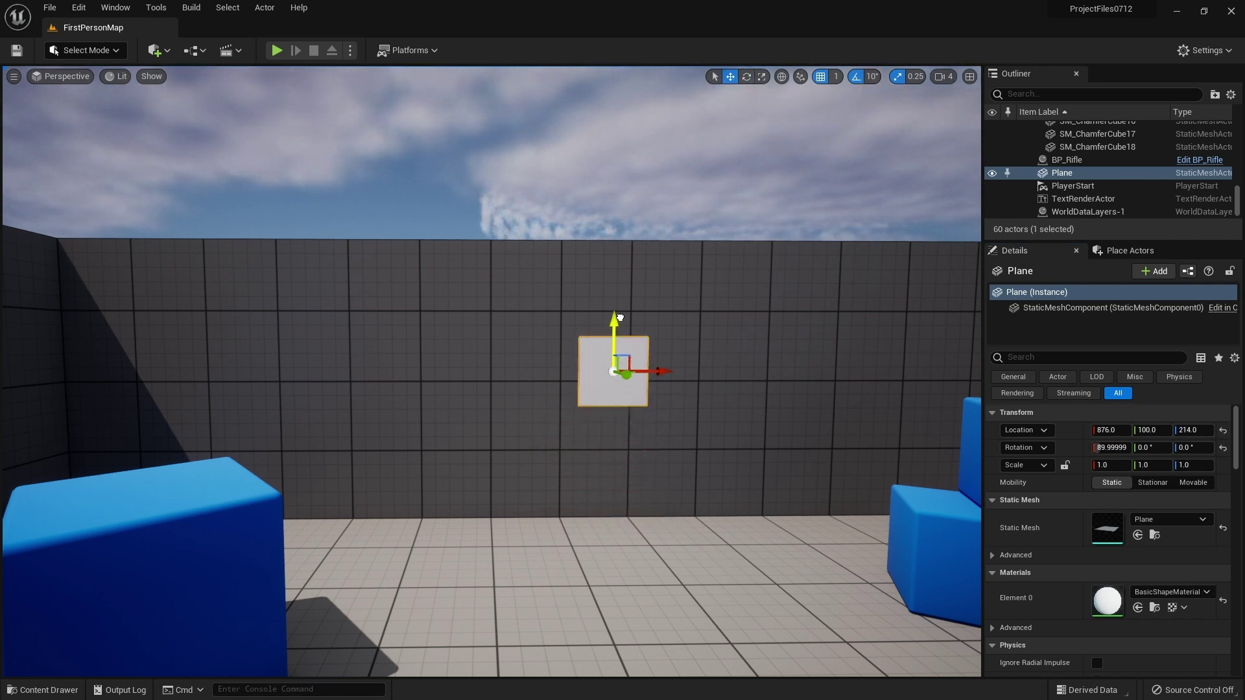
# Step: Slide the plane against the wall and set its scale to 2,2
pyautogui.moveTo(670, 370); pyautogui.dragTo(516, 371, button='right')
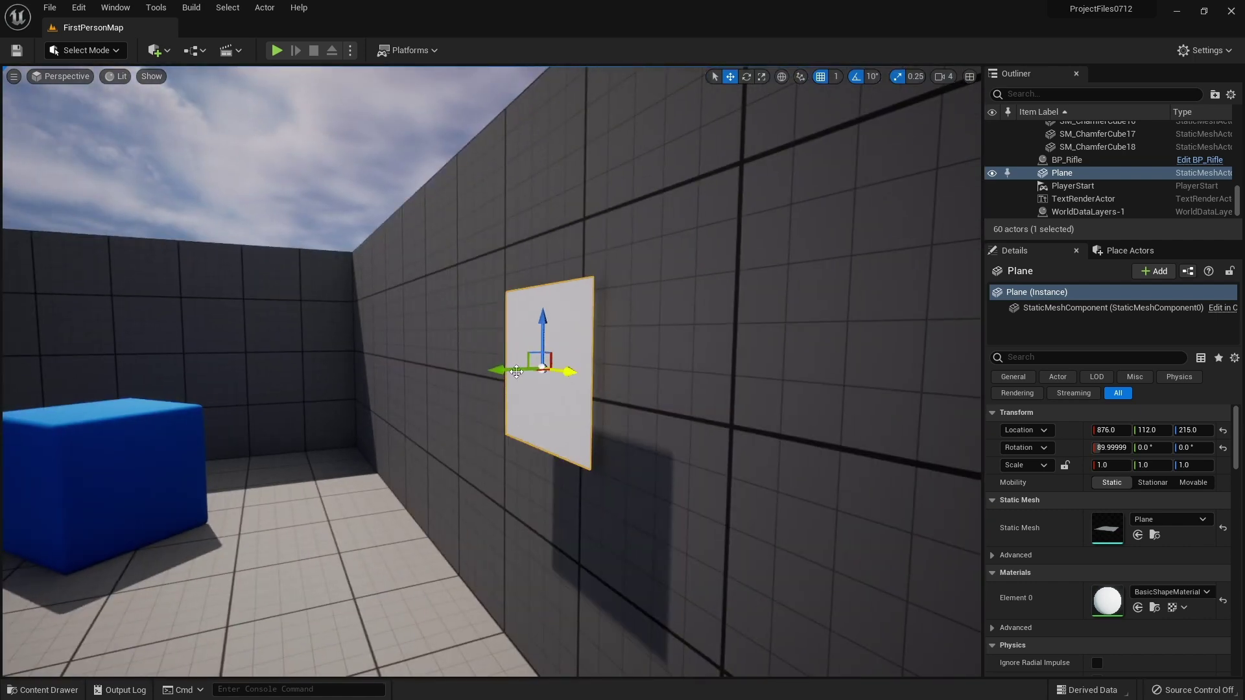
pyautogui.moveTo(515, 371); pyautogui.dragTo(525, 372)
pyautogui.moveTo(557, 368); pyautogui.dragTo(867, 478, button='right')
pyautogui.click(1103, 465)
pyautogui.write('1')
pyautogui.press('Return')
# Step: Apply M_Texture_Inst to the plane so it shows the UE4 logo
pyautogui.moveTo(778, 438); pyautogui.dragTo(292, 584, button='right')
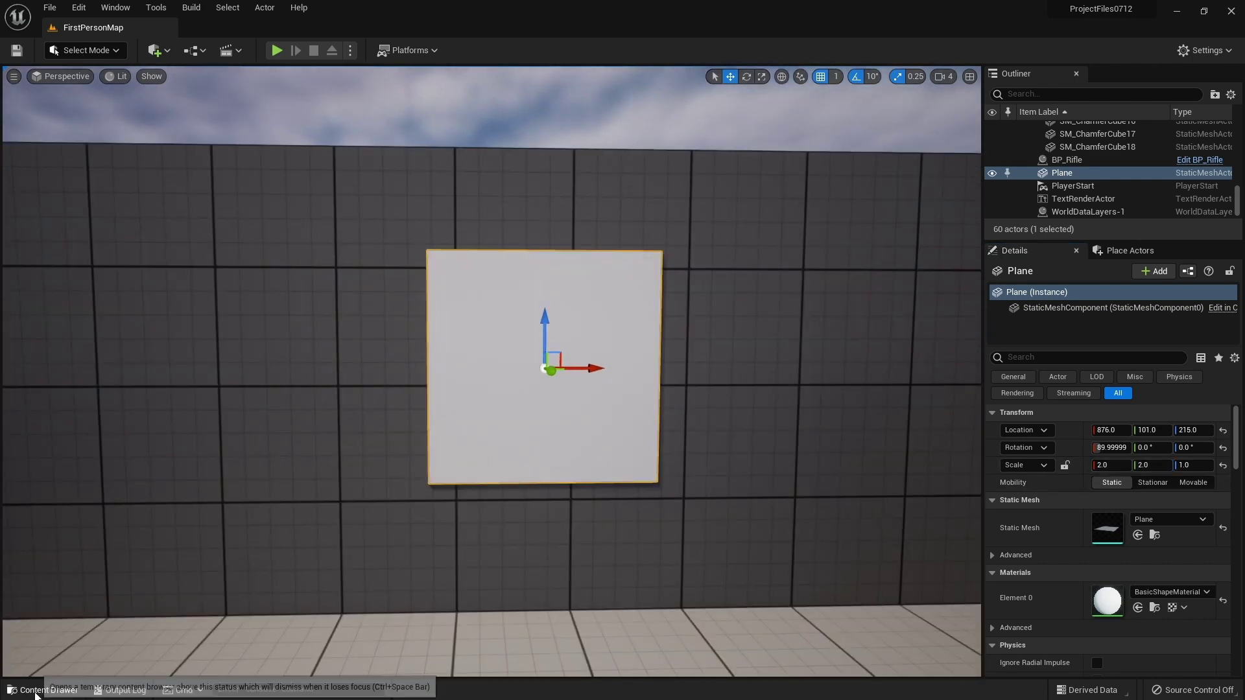
pyautogui.click(43, 689)
pyautogui.moveTo(408, 523); pyautogui.dragTo(475, 366)
pyautogui.click(722, 559)
pyautogui.moveTo(722, 559)
pyautogui.mouseDown(button='right')
pyautogui.moveTo(545, 558)
pyautogui.moveTo(545, 584)
pyautogui.mouseUp(button='right')
# Step: Start Play, walk toward the logo plane with W, then back away with S
pyautogui.click(732, 160)
pyautogui.click(278, 51)
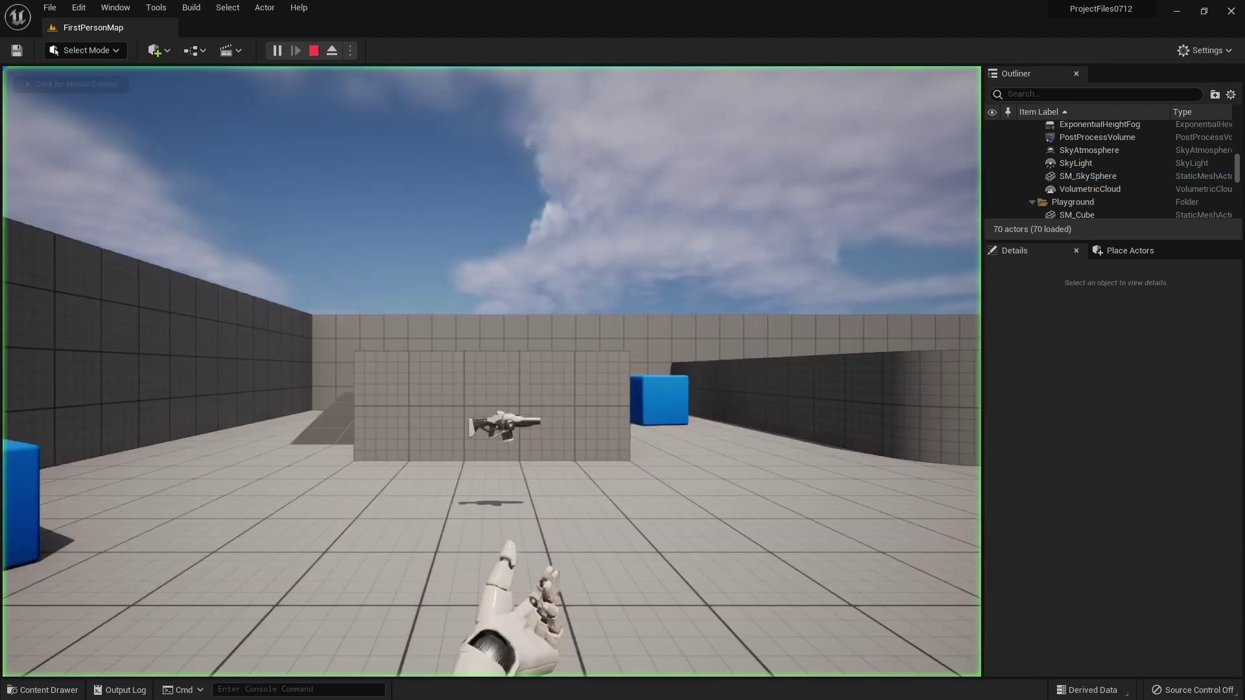
pyautogui.press('w')
pyautogui.press('s')
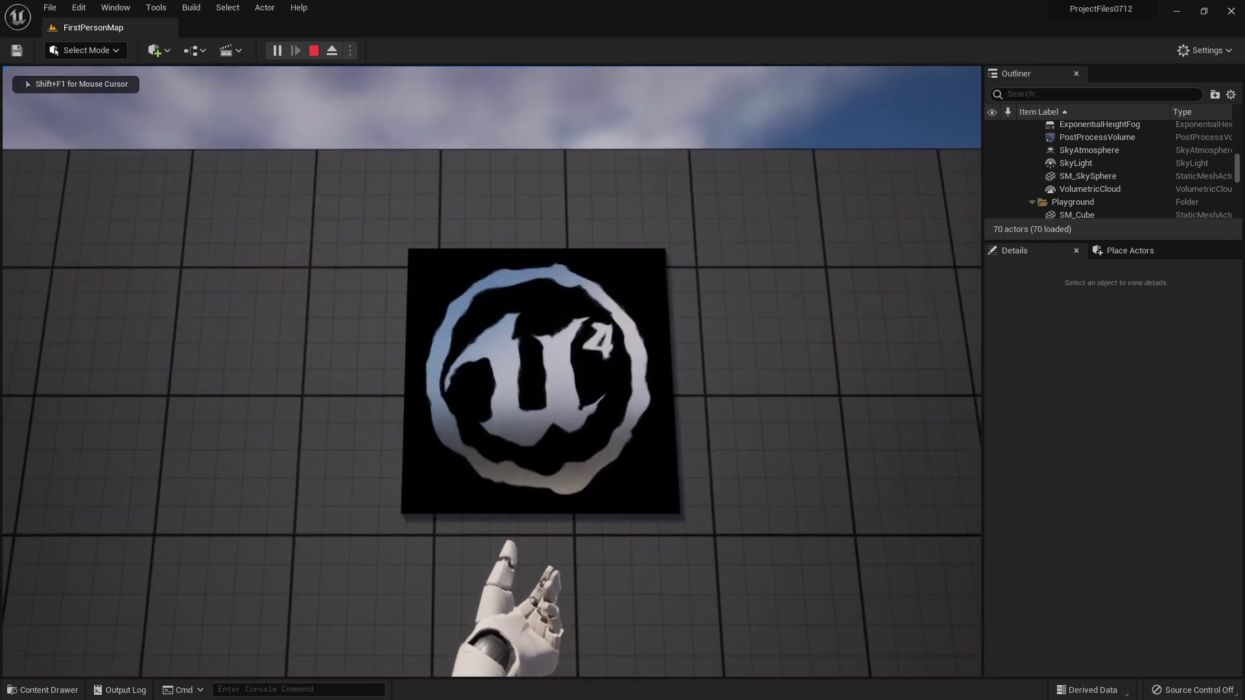